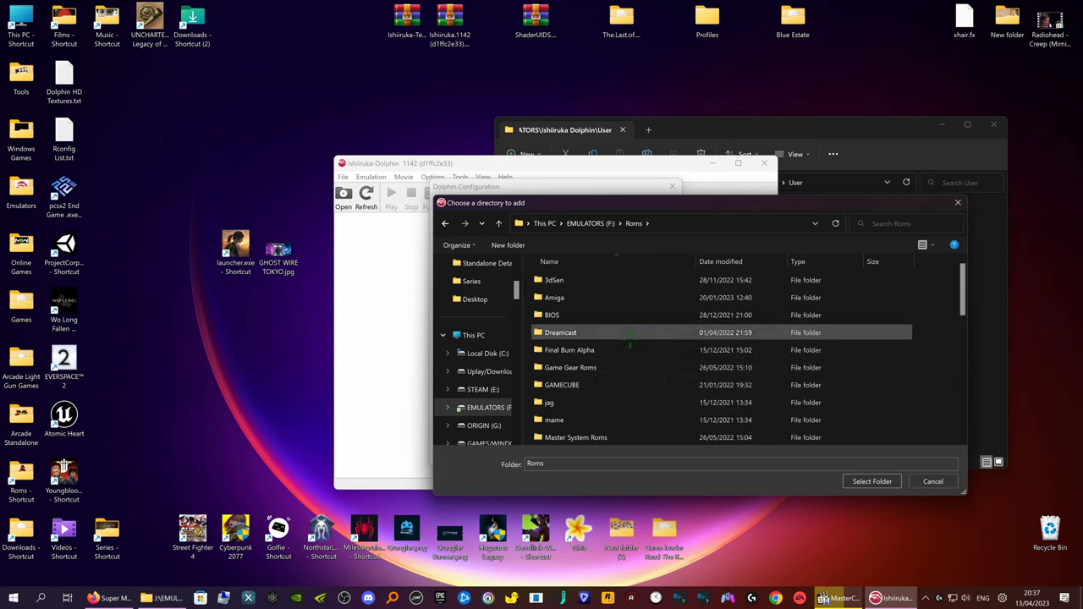
# Step: Add the Gamecube Roms folder inside Roms\GAMECUBE on the EMULATORS (F:) drive to the ISO directories
pyautogui.doubleClick(610, 384)
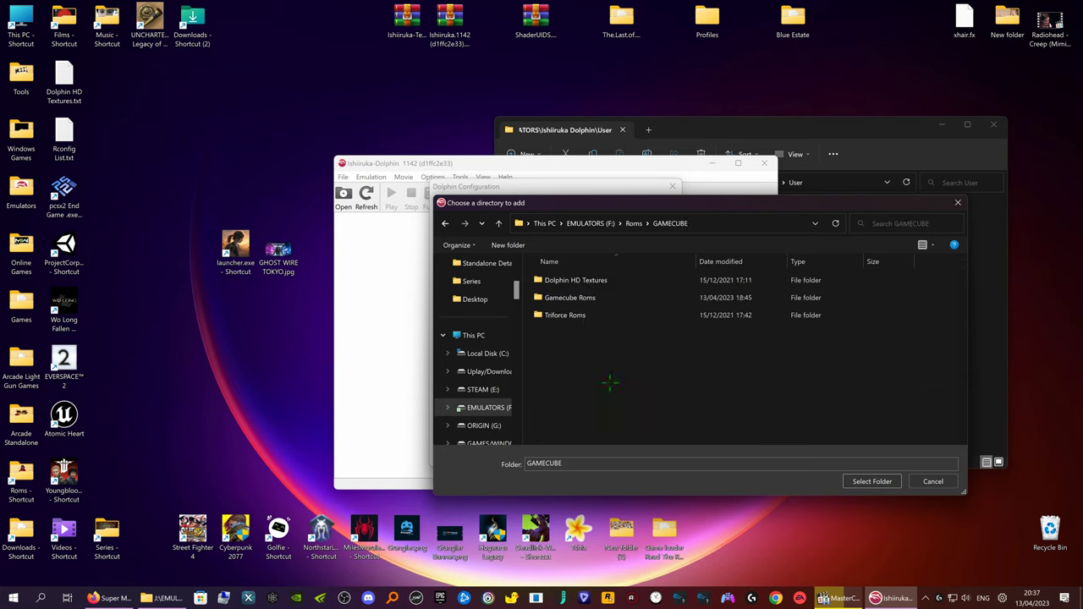
pyautogui.click(597, 297)
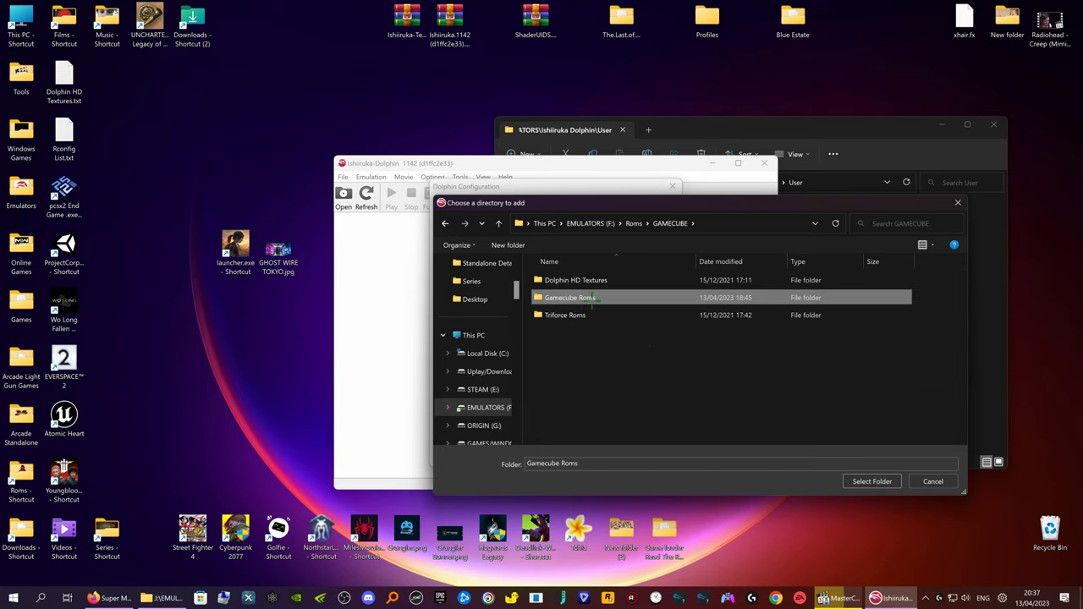
pyautogui.click(872, 480)
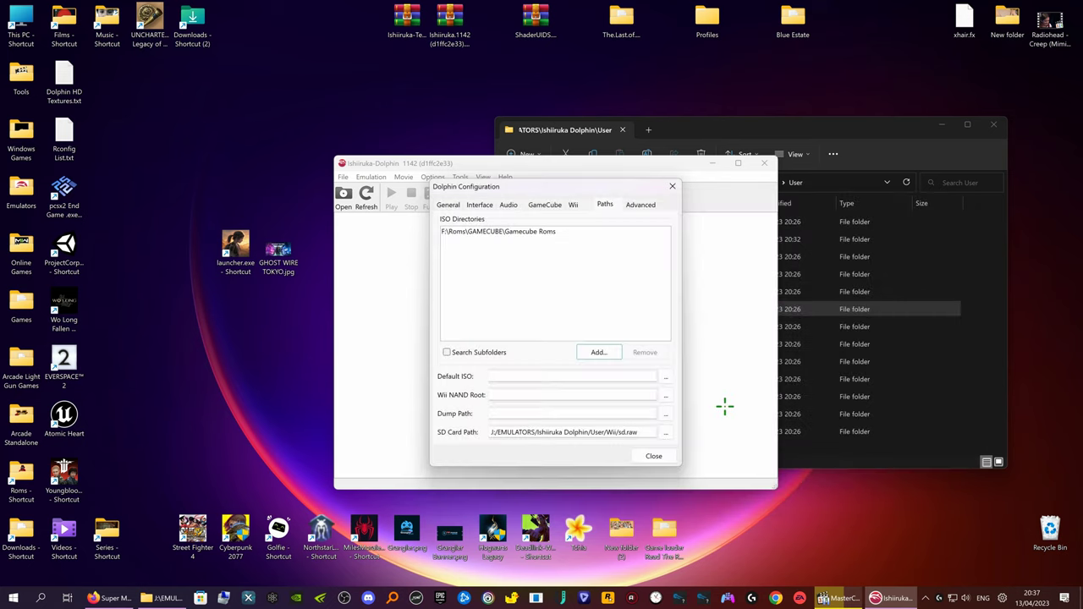
# Step: Add the Wii folder from Roms on the EMULATORS (F:) drive as another ISO directory
pyautogui.click(601, 352)
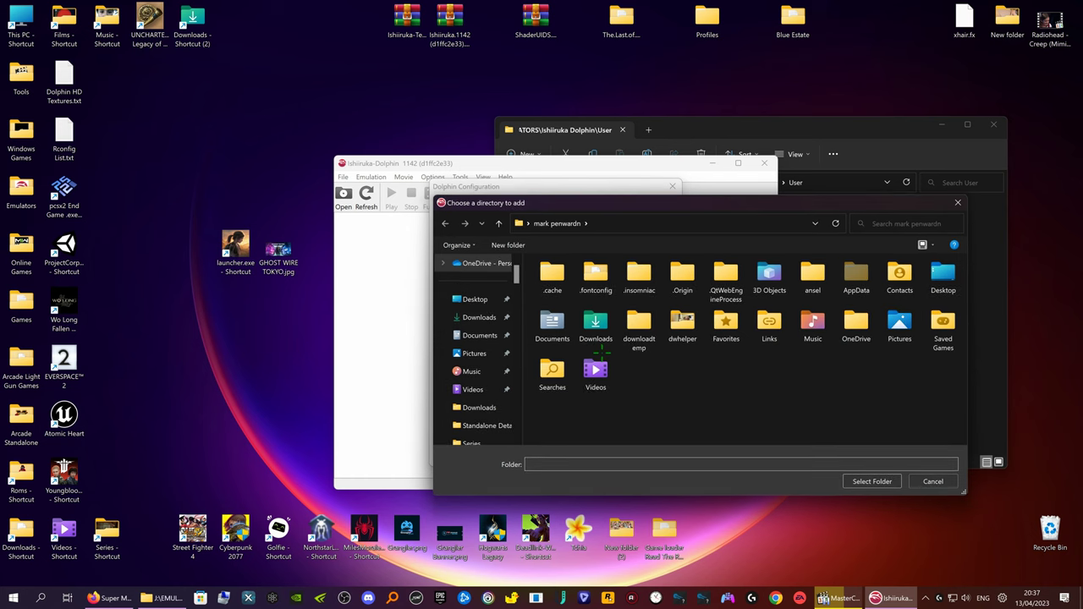
pyautogui.scroll(-2, 496, 382)
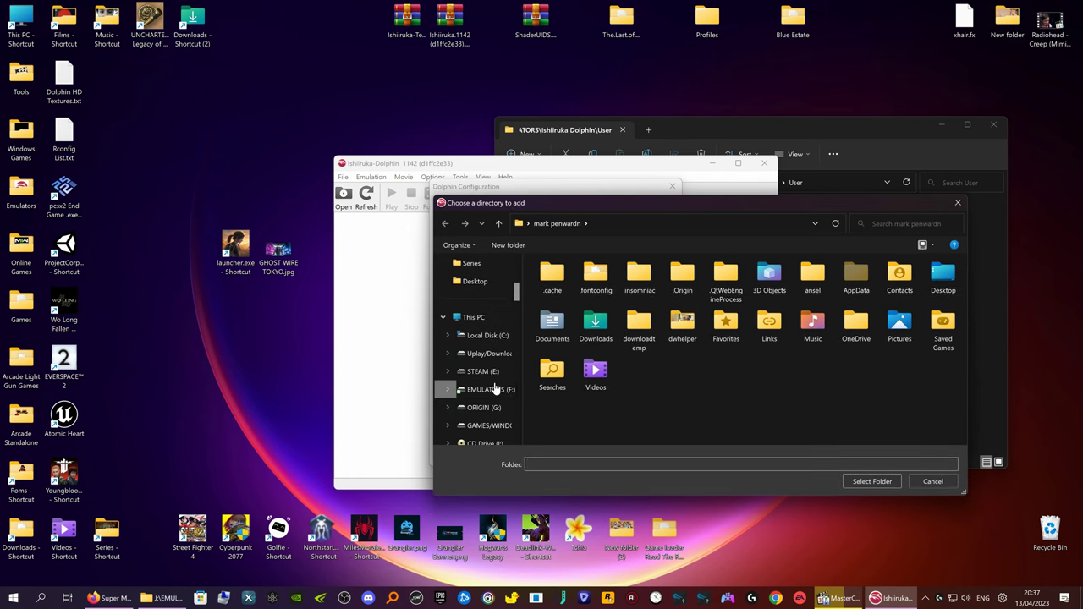
pyautogui.click(489, 389)
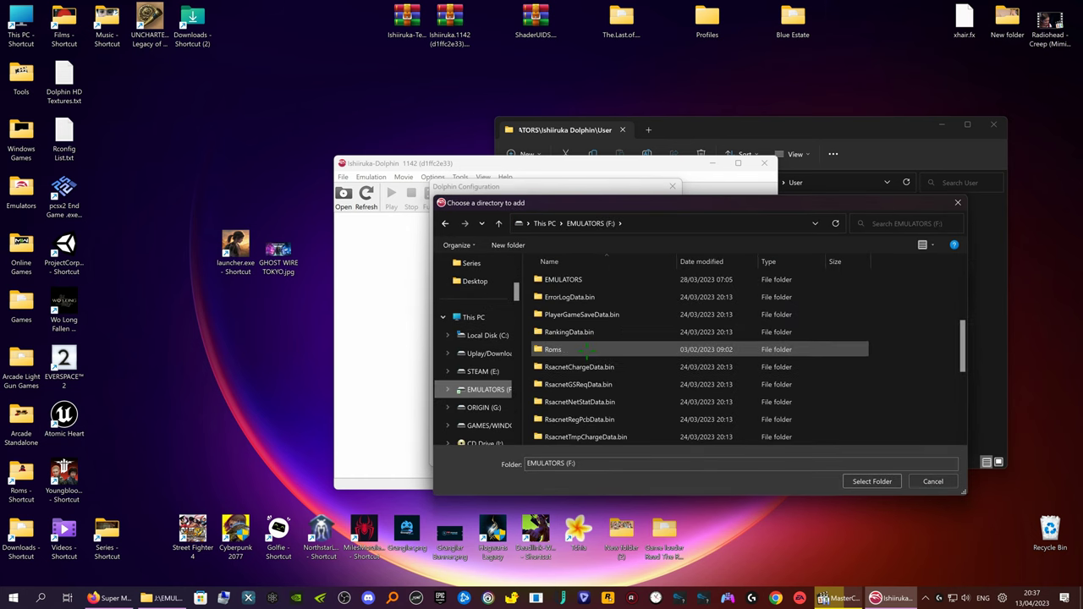
pyautogui.doubleClick(584, 350)
pyautogui.scroll(-3, 586, 354)
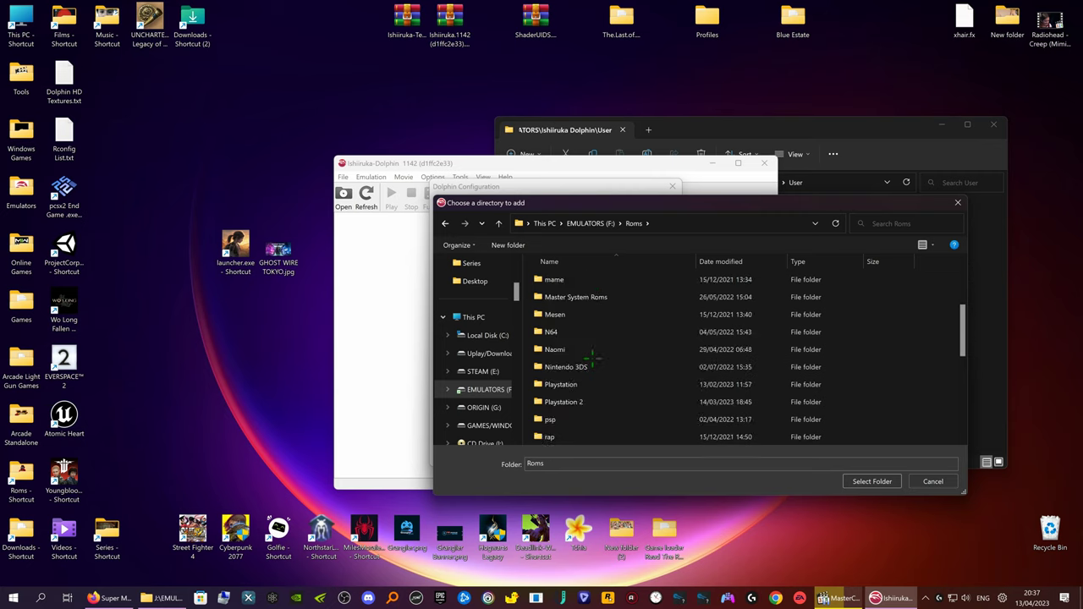
pyautogui.scroll(-1, 592, 359)
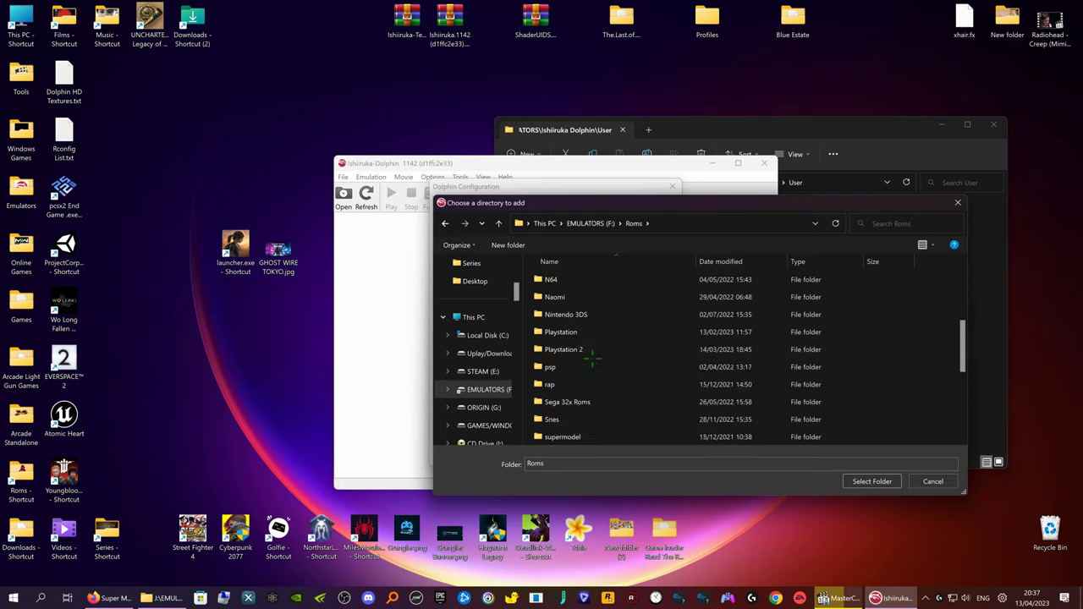
pyautogui.scroll(-3, 593, 359)
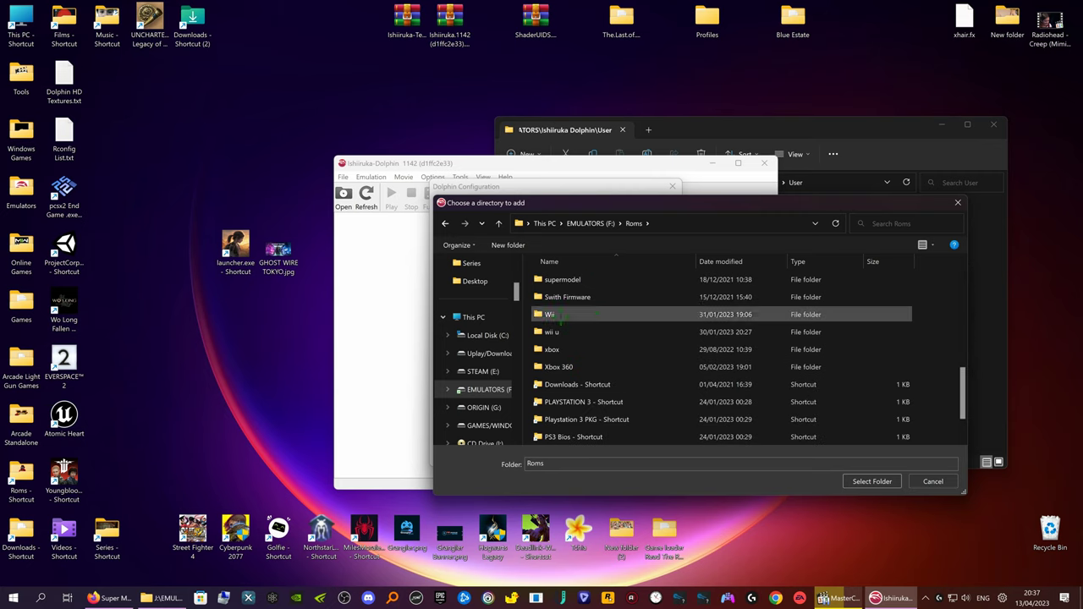
pyautogui.click(559, 315)
pyautogui.click(871, 481)
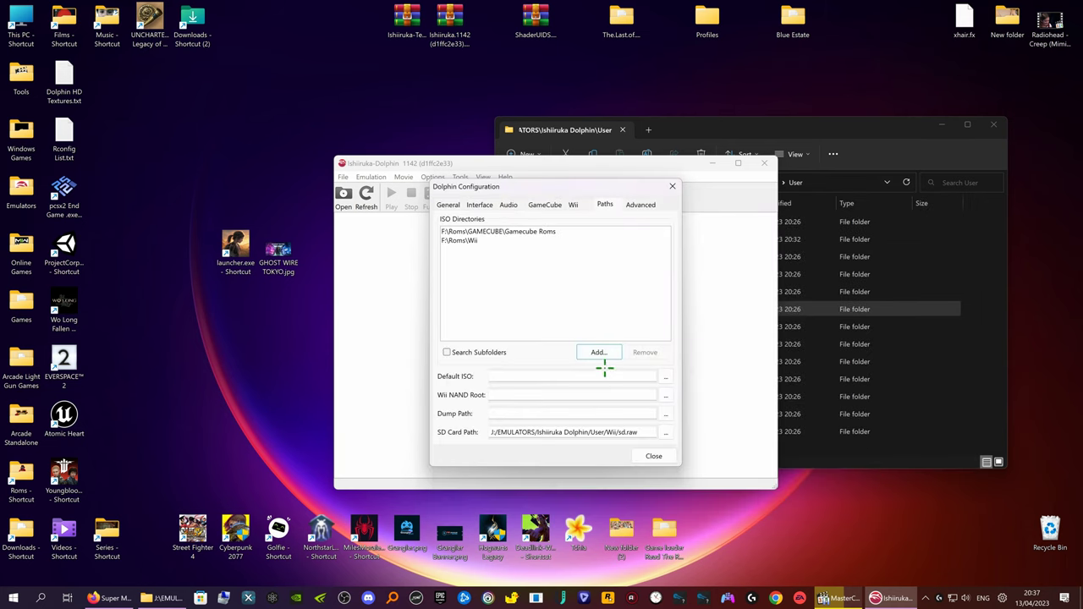
# Step: Check the advanced CPU and RTC options, close the configuration, and refresh the game list
pyautogui.click(642, 205)
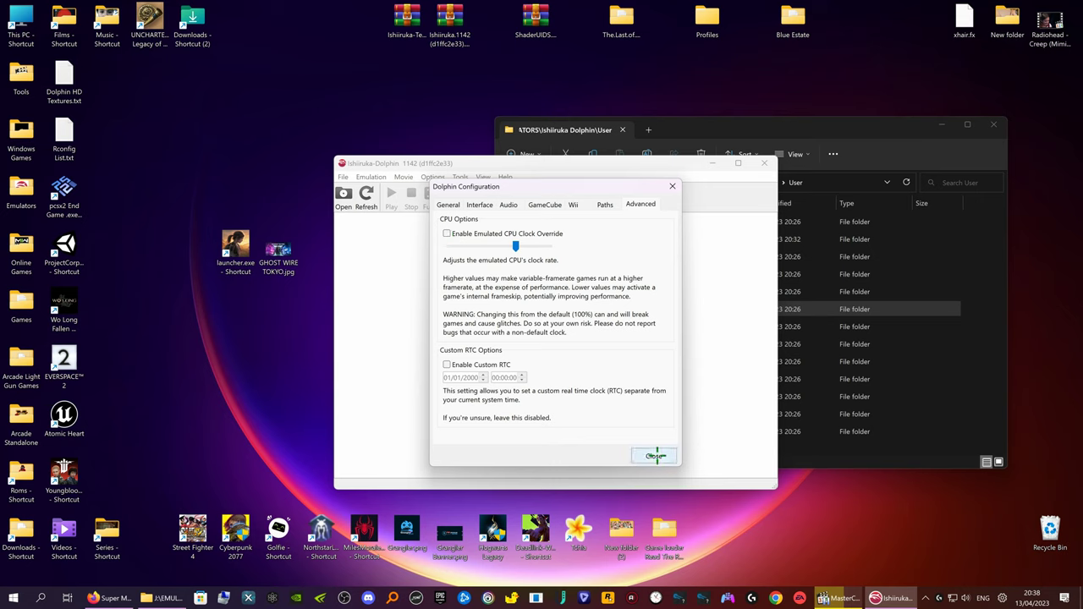
pyautogui.click(656, 456)
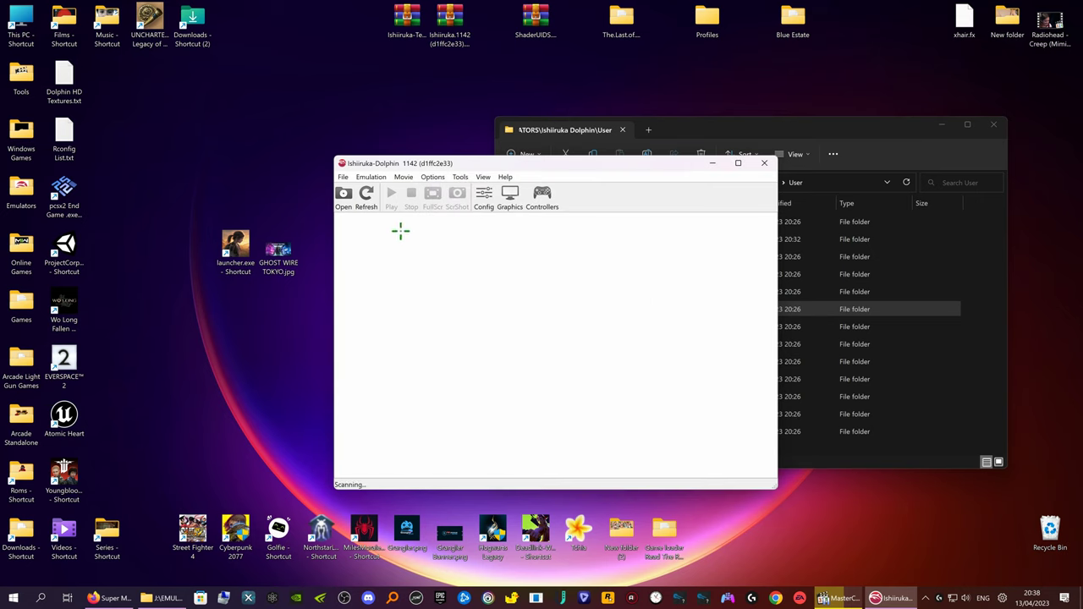
pyautogui.click(366, 197)
# Step: Look through the scanned GameCube and Wii game list and check the options available for Attack of the Movies 3D
pyautogui.scroll(-20, 429, 290)
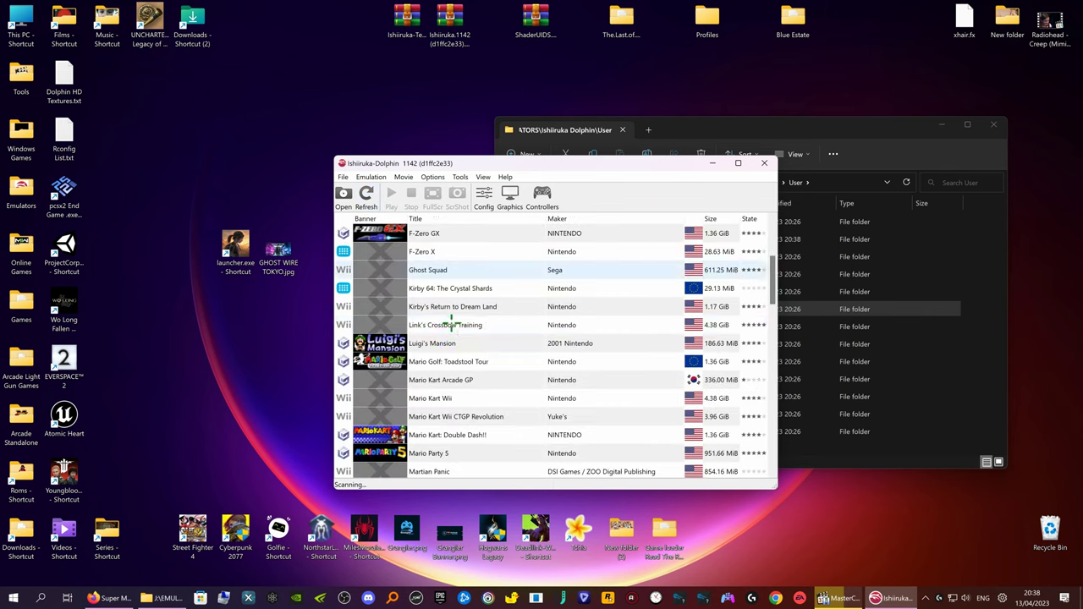
pyautogui.scroll(20, 487, 389)
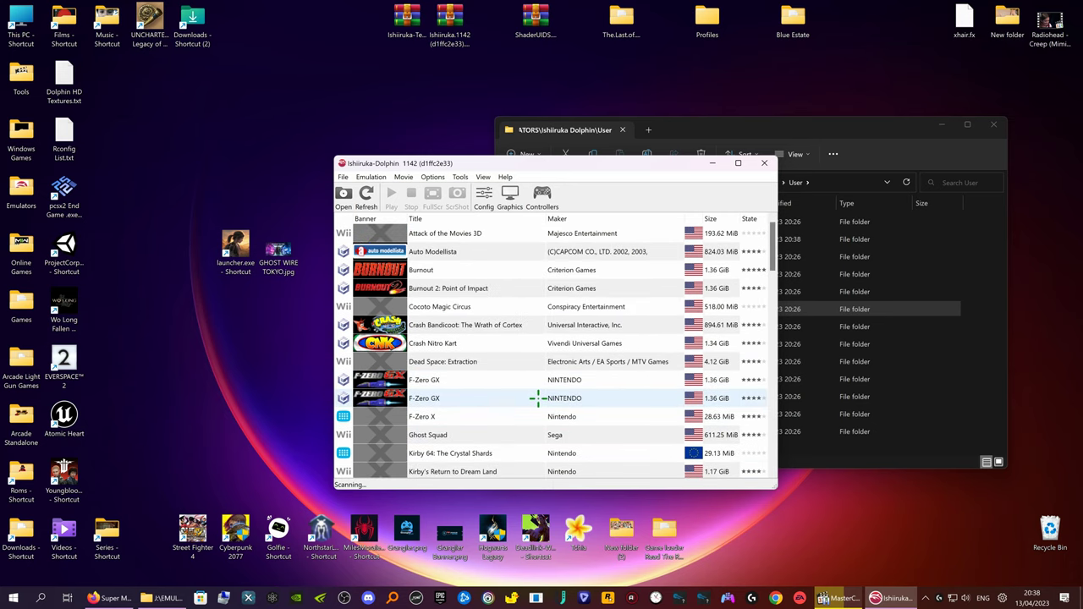
pyautogui.rightClick(378, 234)
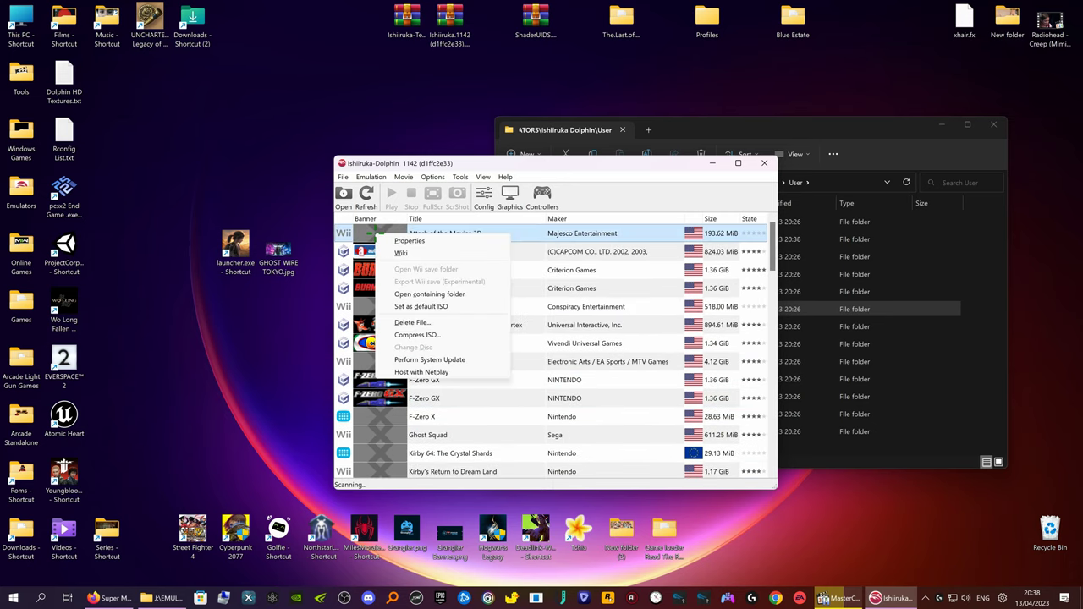
pyautogui.click(468, 163)
pyautogui.scroll(-15, 397, 355)
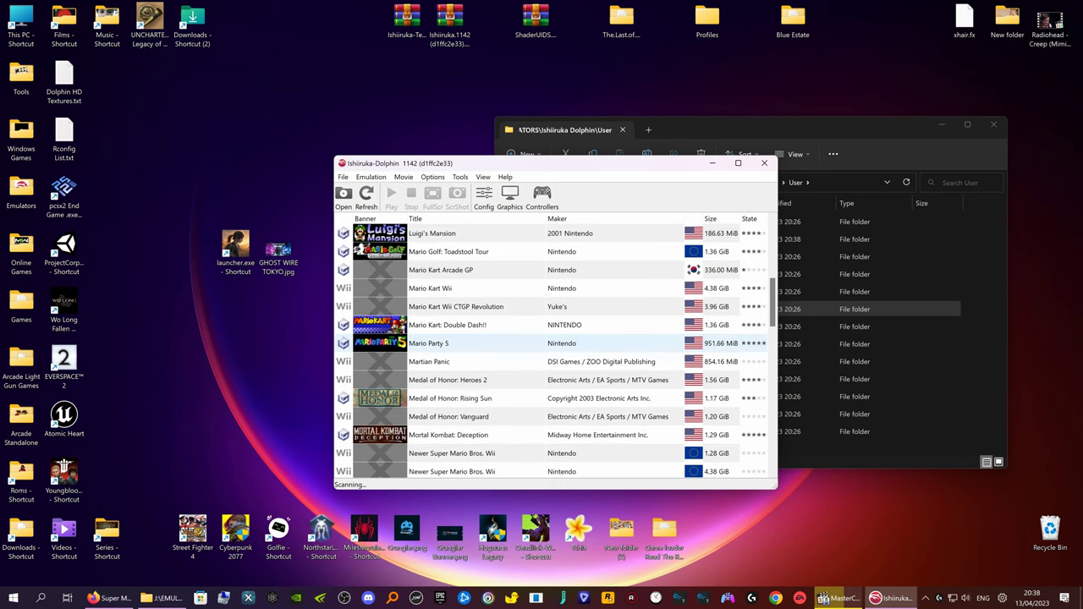
pyautogui.scroll(-4, 394, 354)
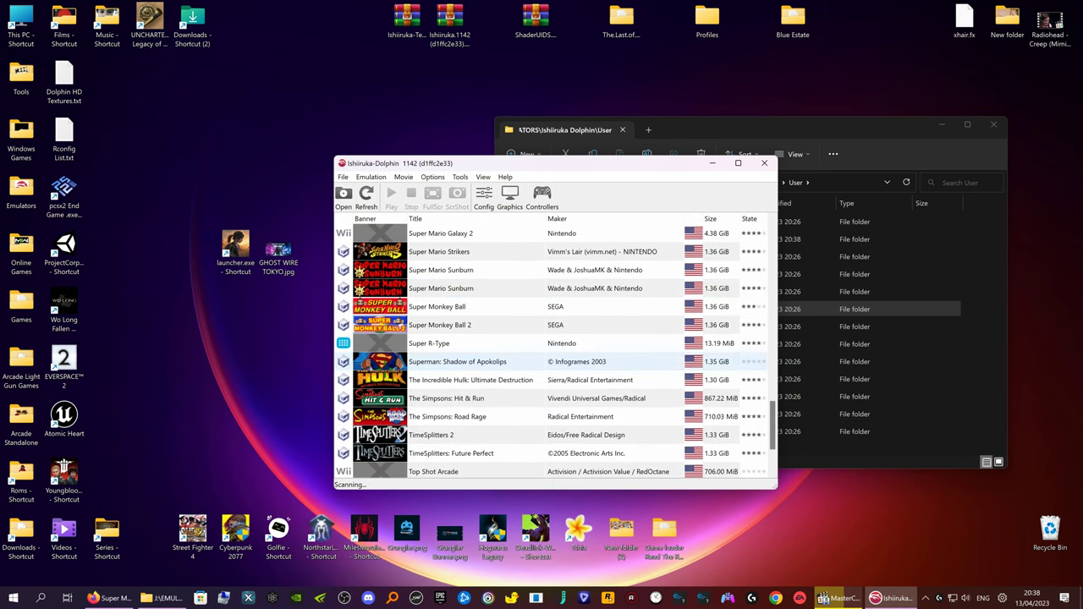
pyautogui.scroll(1, 394, 361)
pyautogui.scroll(1, 395, 361)
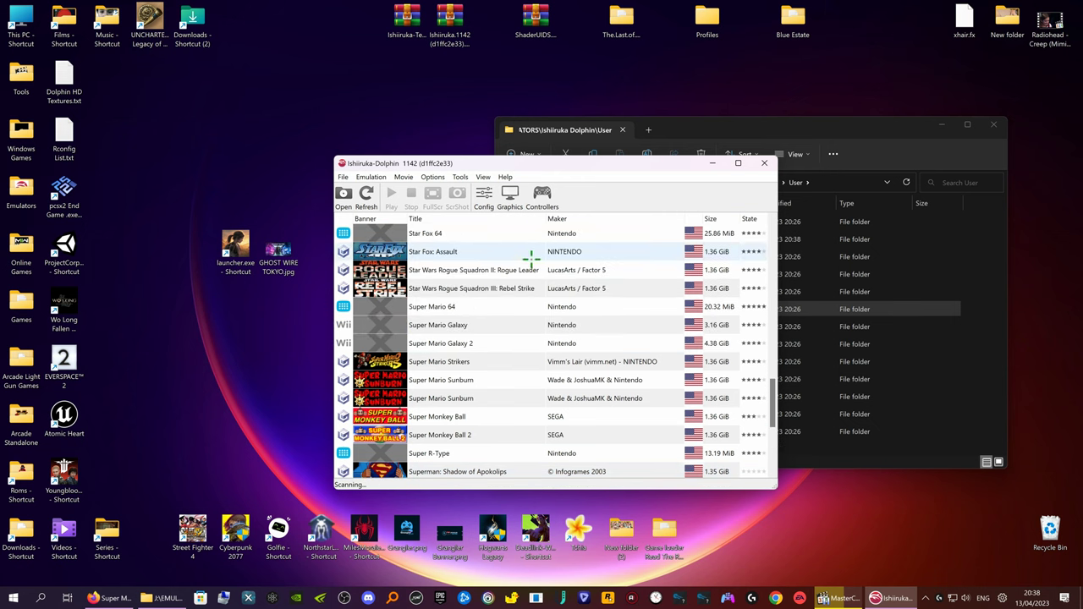
# Step: Open the properties of Star Wars Rogue Squadron II: Rogue Leader and examine the deterministic dual core choices
pyautogui.rightClick(383, 273)
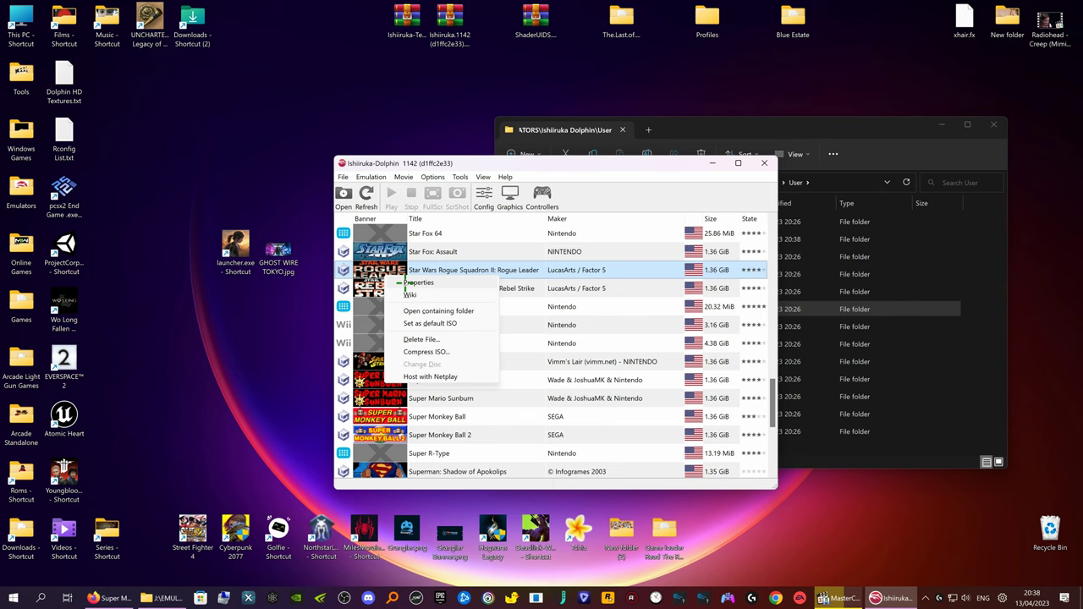
pyautogui.click(415, 283)
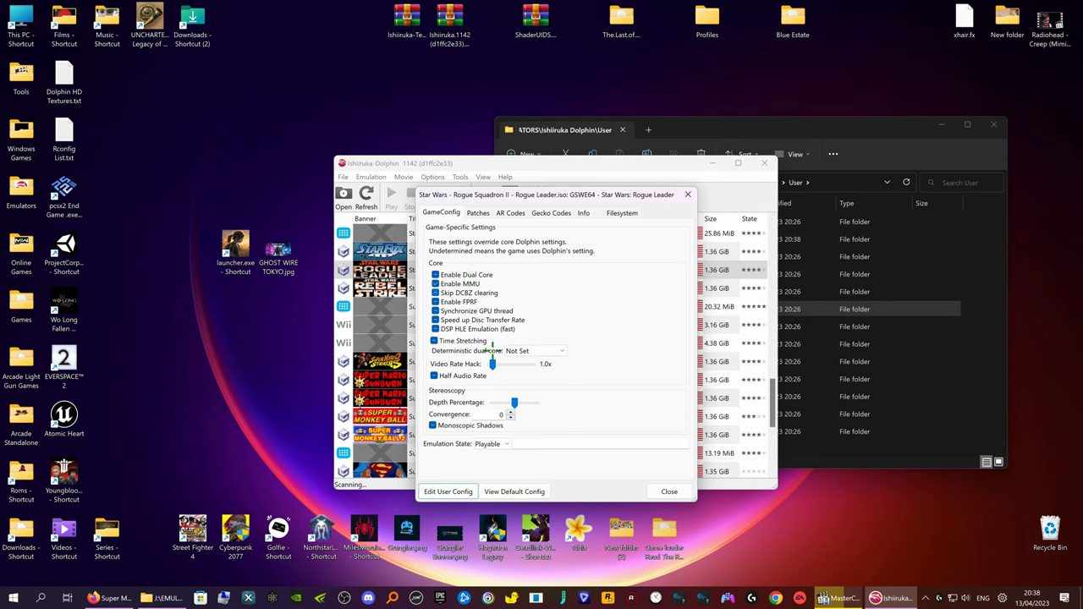
pyautogui.click(535, 349)
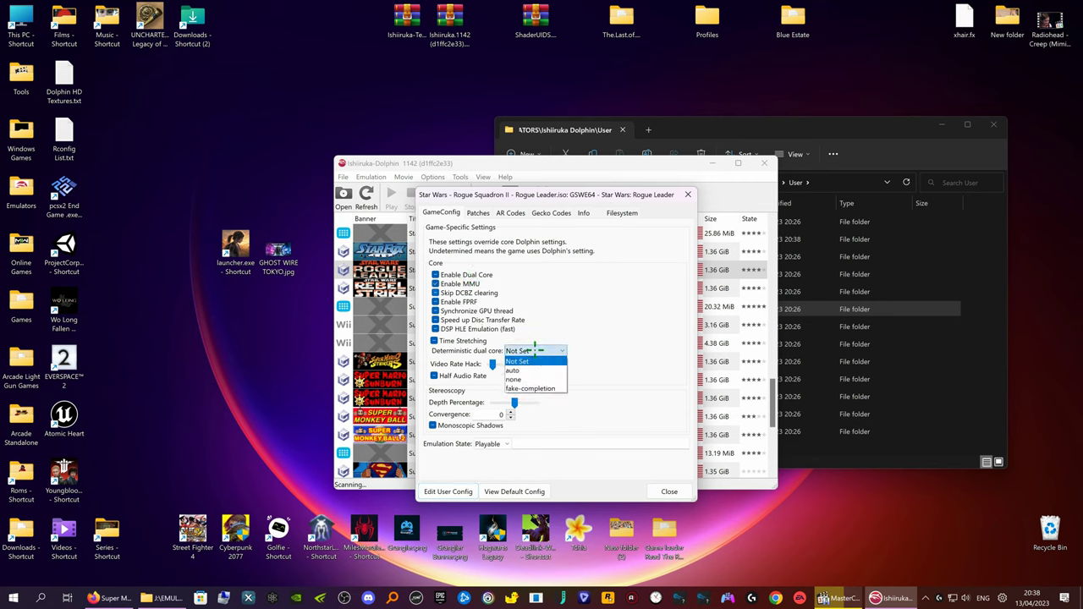
pyautogui.click(535, 349)
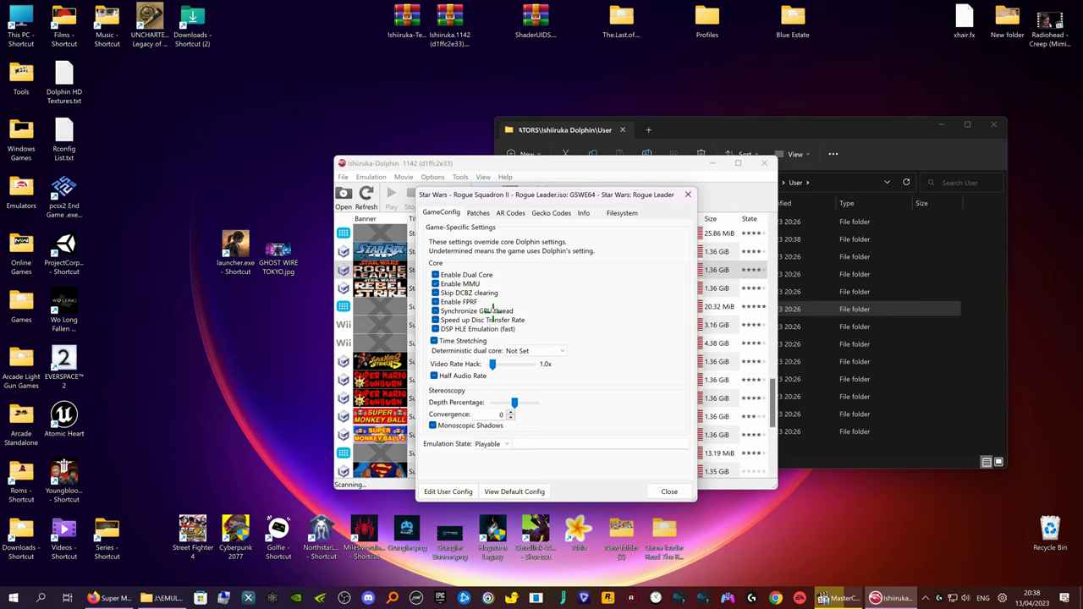
# Step: Examine the game's patches, AR codes and Gecko codes
pyautogui.click(479, 212)
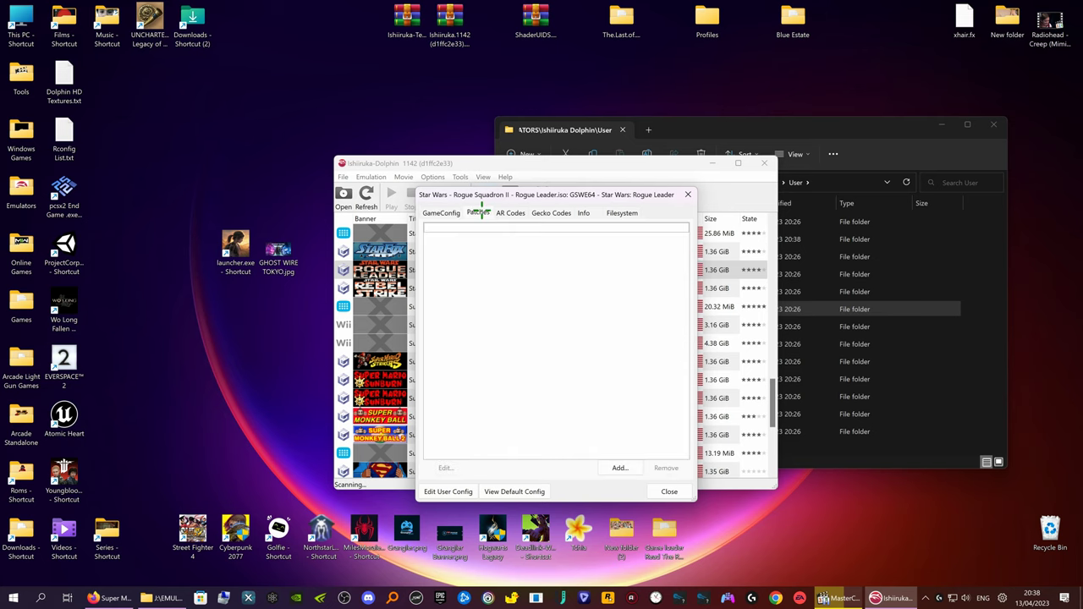
pyautogui.click(510, 213)
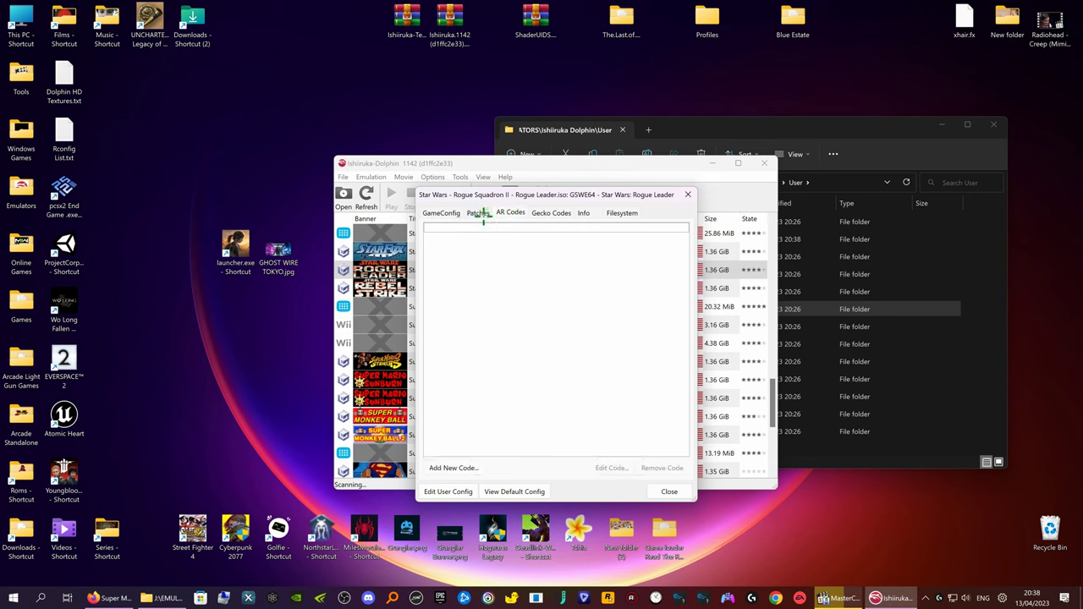
pyautogui.click(479, 212)
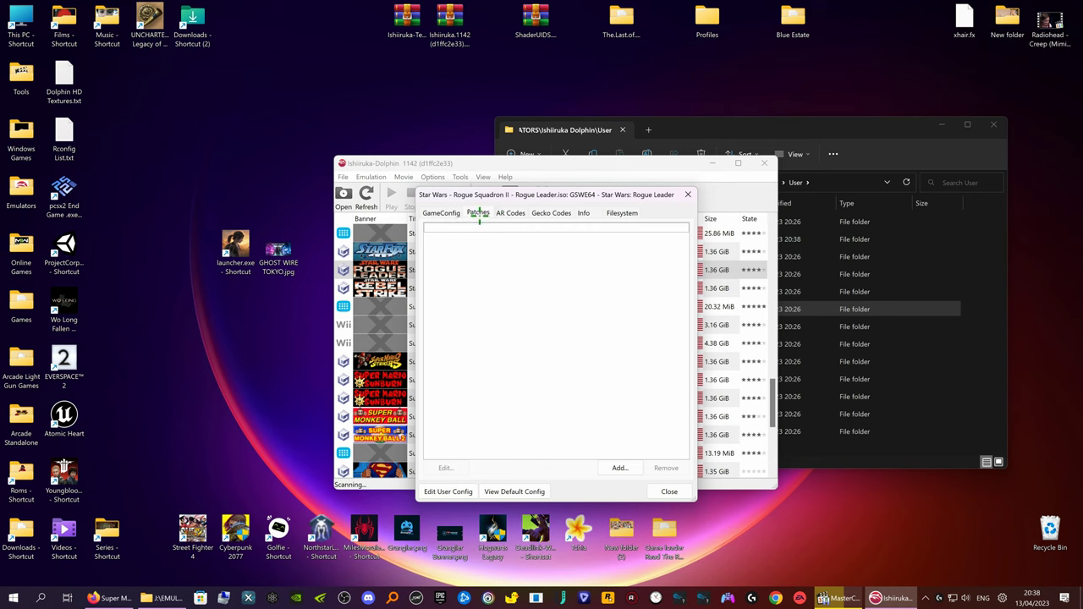
pyautogui.click(549, 213)
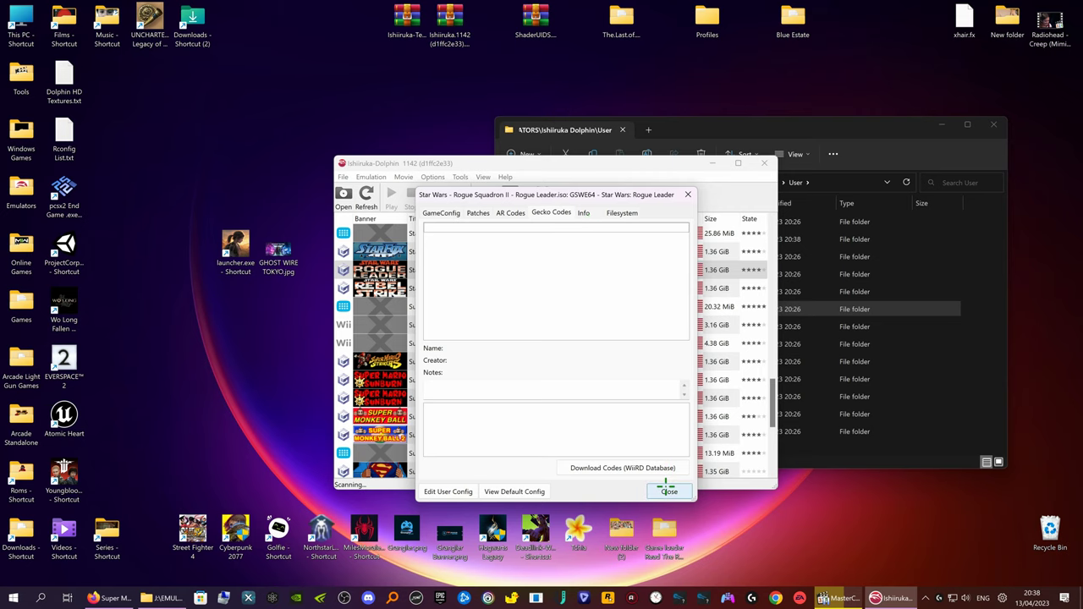
# Step: View the game's user config file GSWE64.ini, and close it and the game properties without editing
pyautogui.click(453, 492)
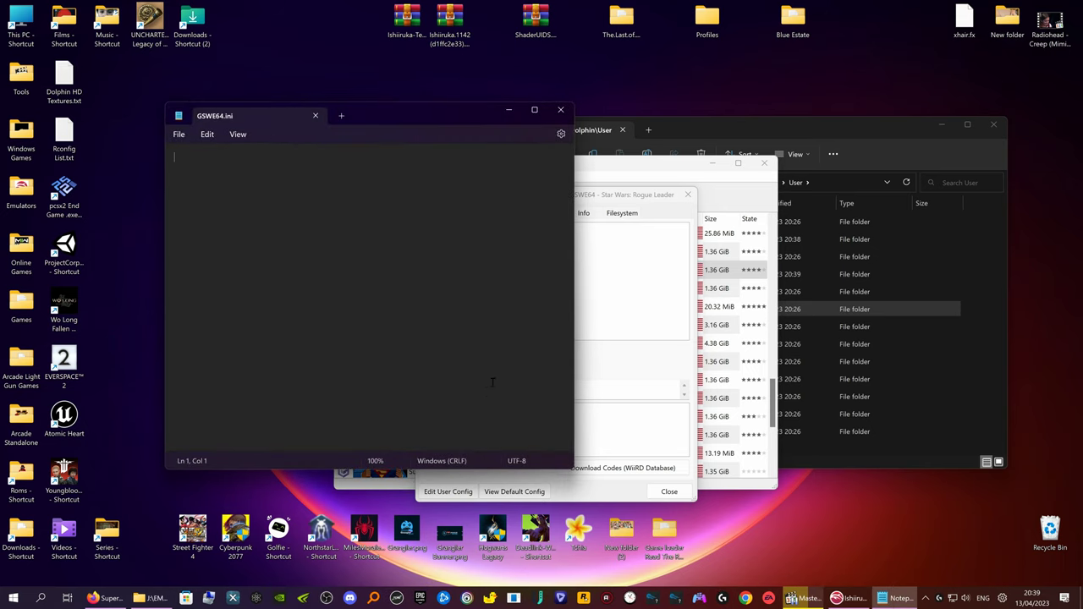
pyautogui.click(560, 110)
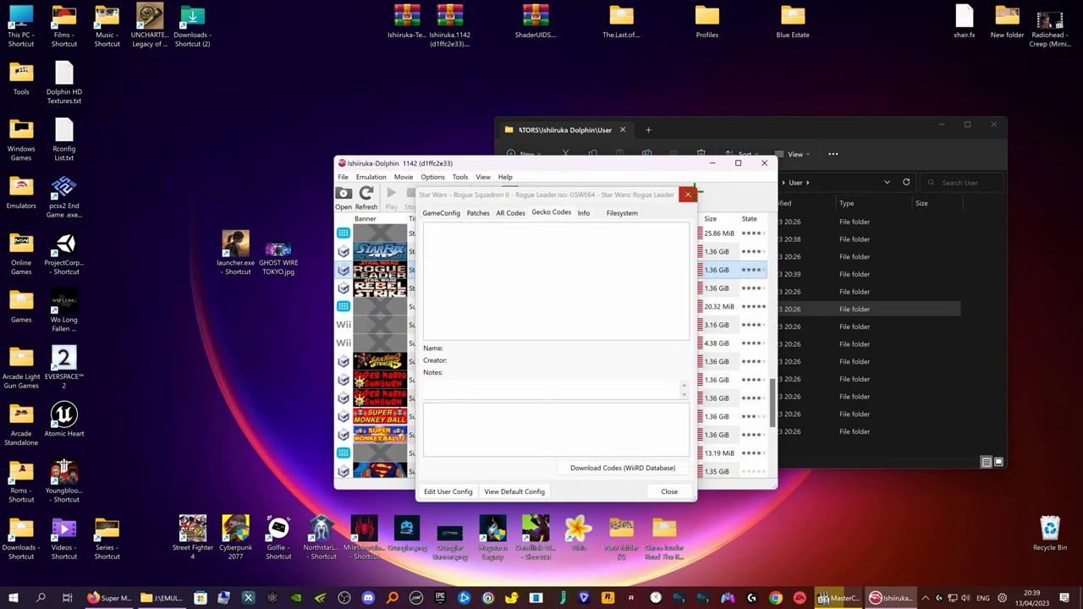
pyautogui.click(688, 195)
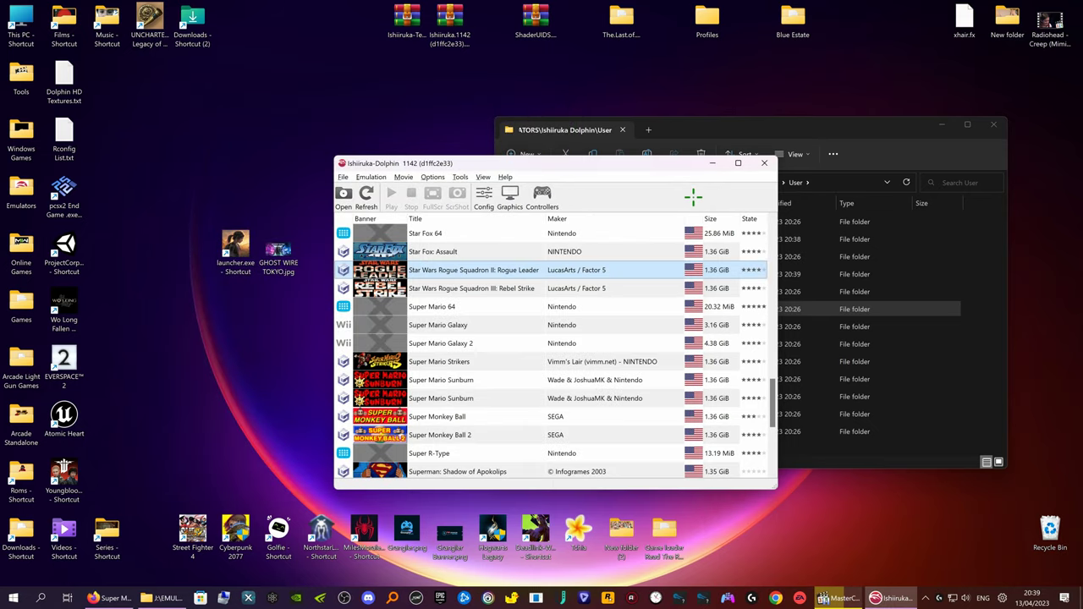
pyautogui.click(604, 326)
pyautogui.hotkey('alt', 'F9')
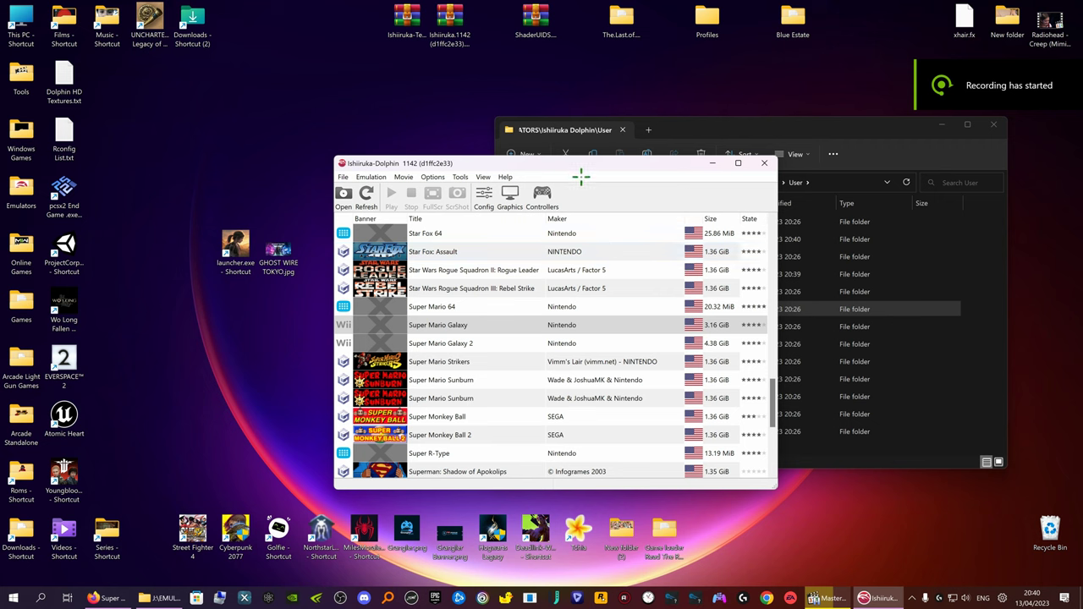
# Step: Open the GameCube Port 1 controller configuration and set the input device to XInput/0/Gamepad
pyautogui.click(542, 196)
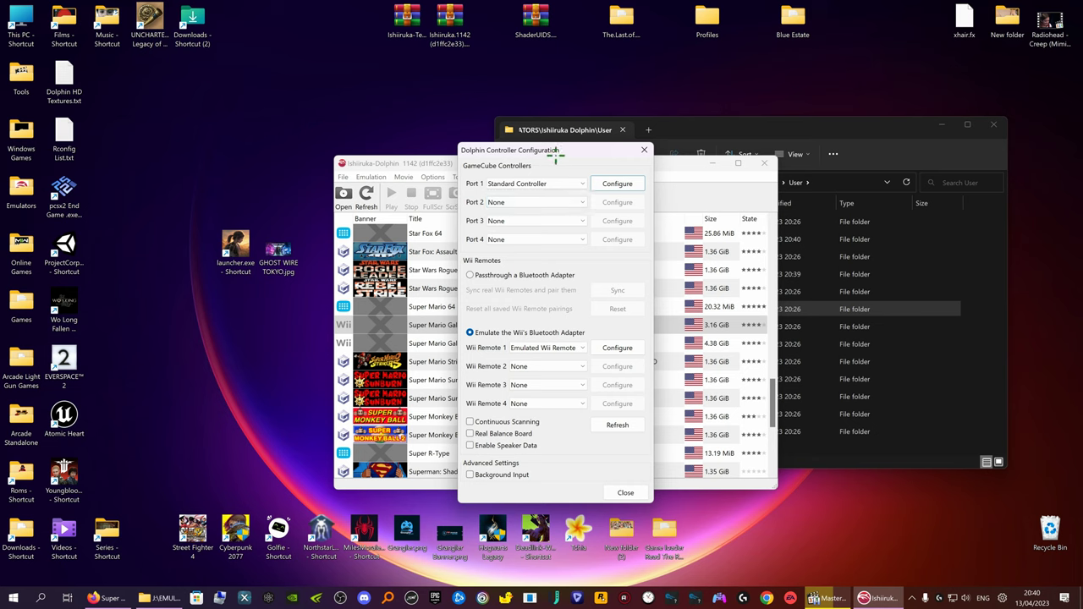
pyautogui.click(617, 184)
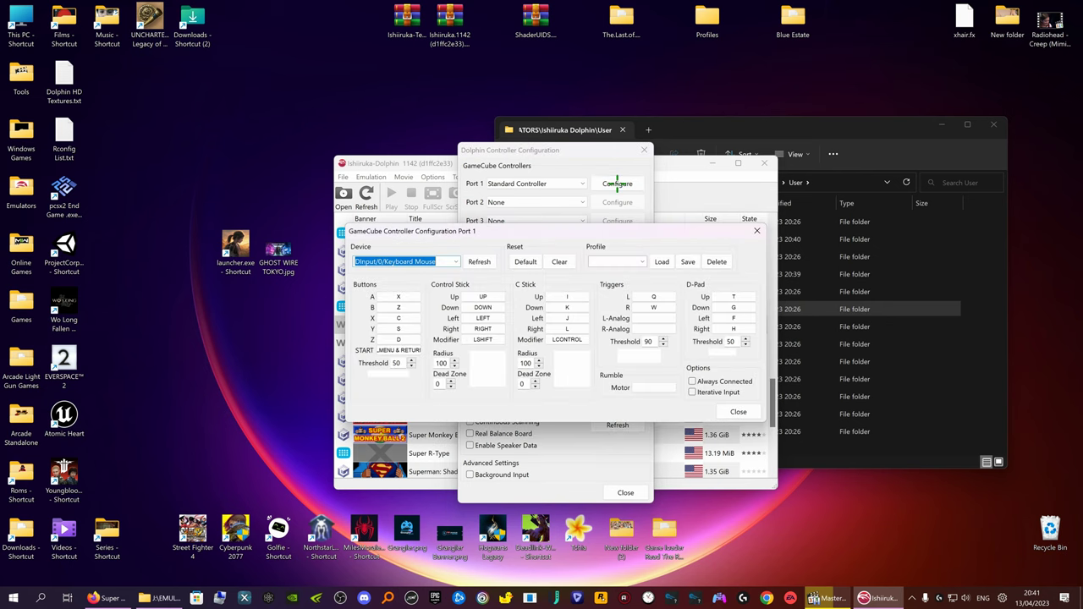
pyautogui.click(408, 296)
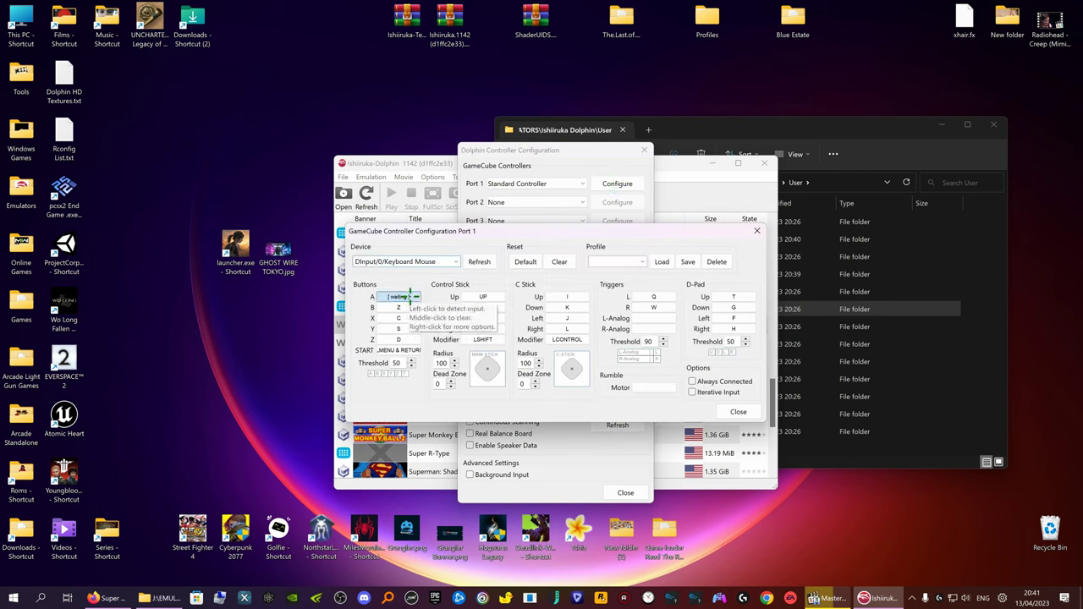
pyautogui.click(446, 261)
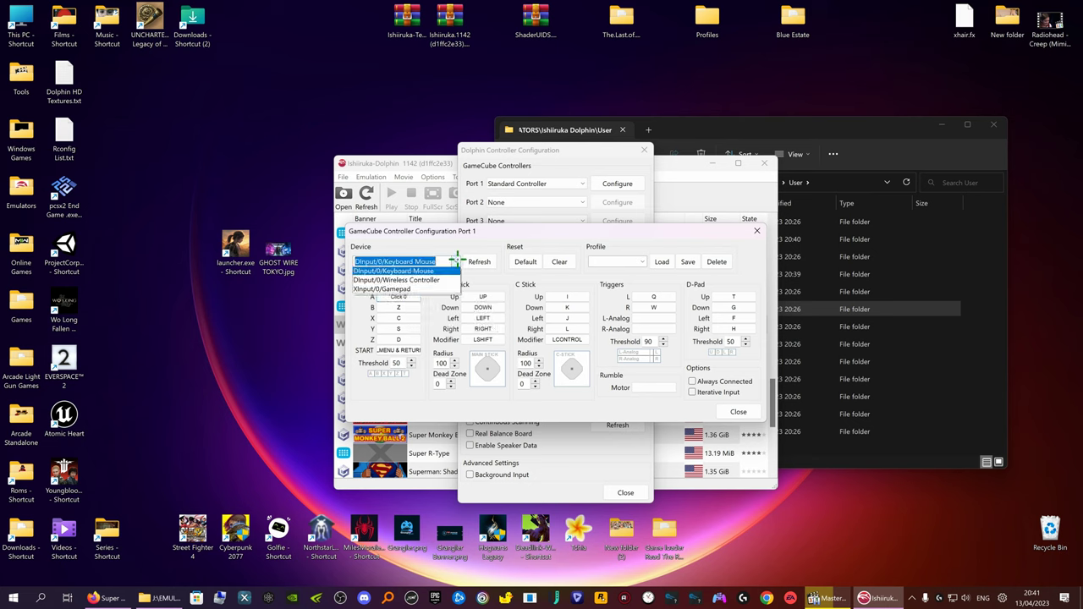
pyautogui.click(395, 291)
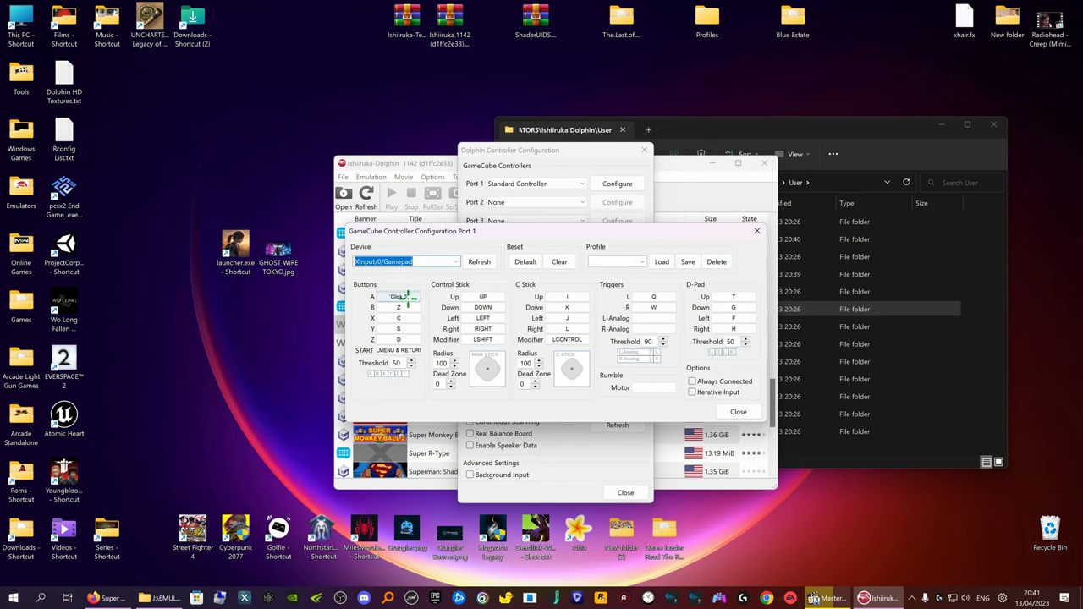
# Step: Map the GameCube A, B, X and Y buttons to the matching gamepad buttons, and Z to Back
pyautogui.click(405, 296)
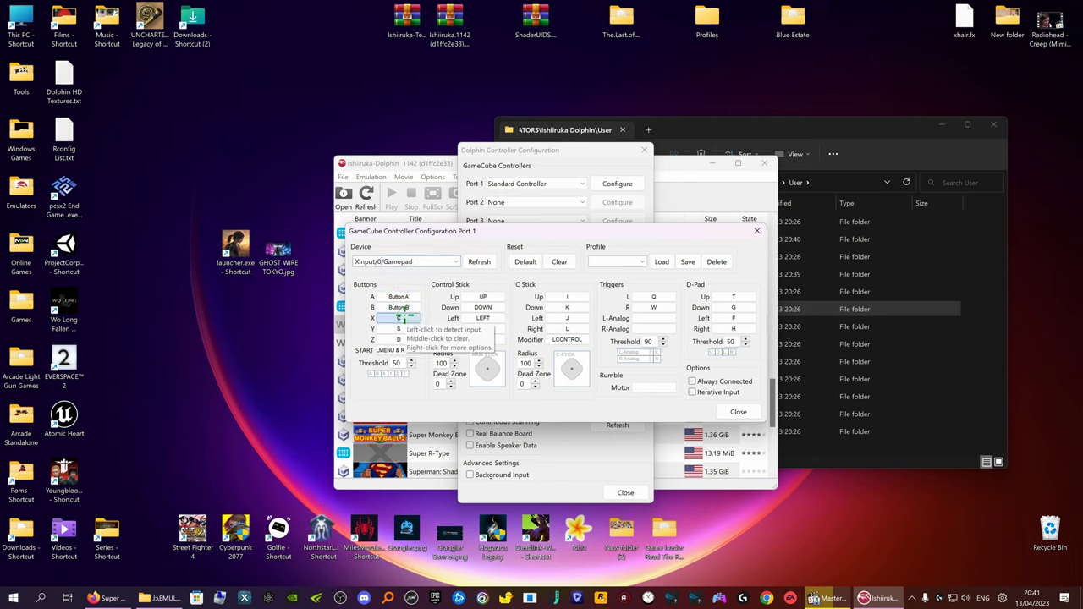
pyautogui.click(404, 318)
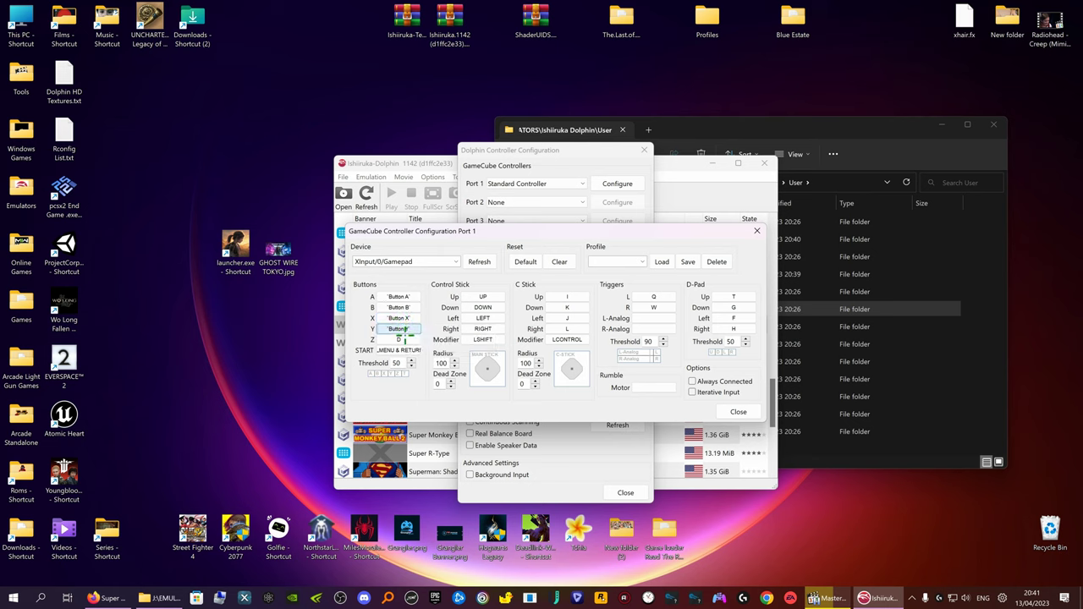
pyautogui.click(399, 328)
pyautogui.click(399, 339)
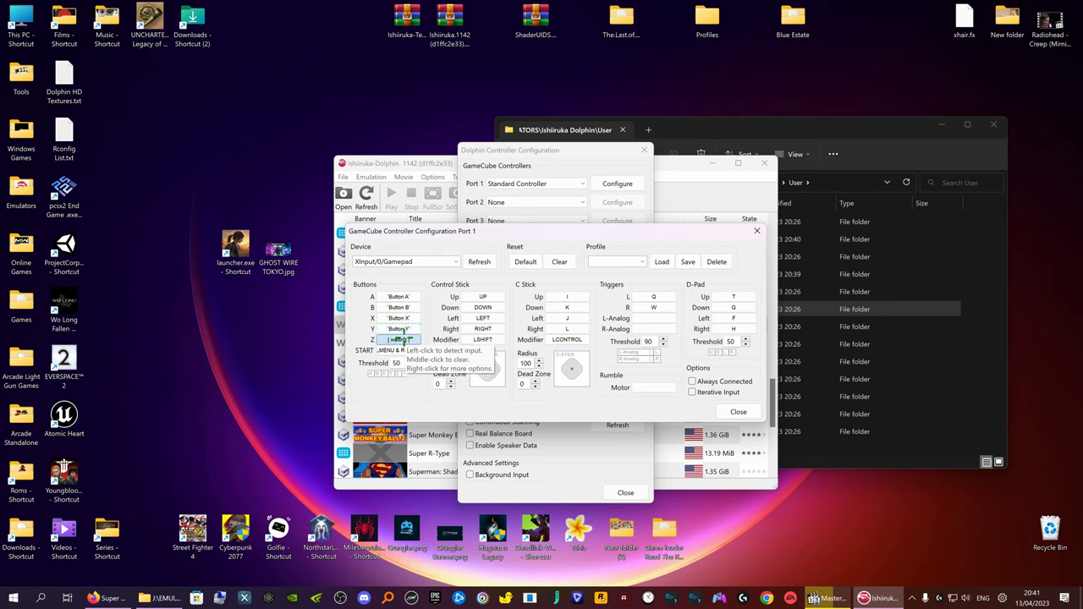
# Step: Map the control stick's Up, Down and Left directions to Left Y+, Left Y- and Left X-
pyautogui.click(482, 296)
pyautogui.click(483, 307)
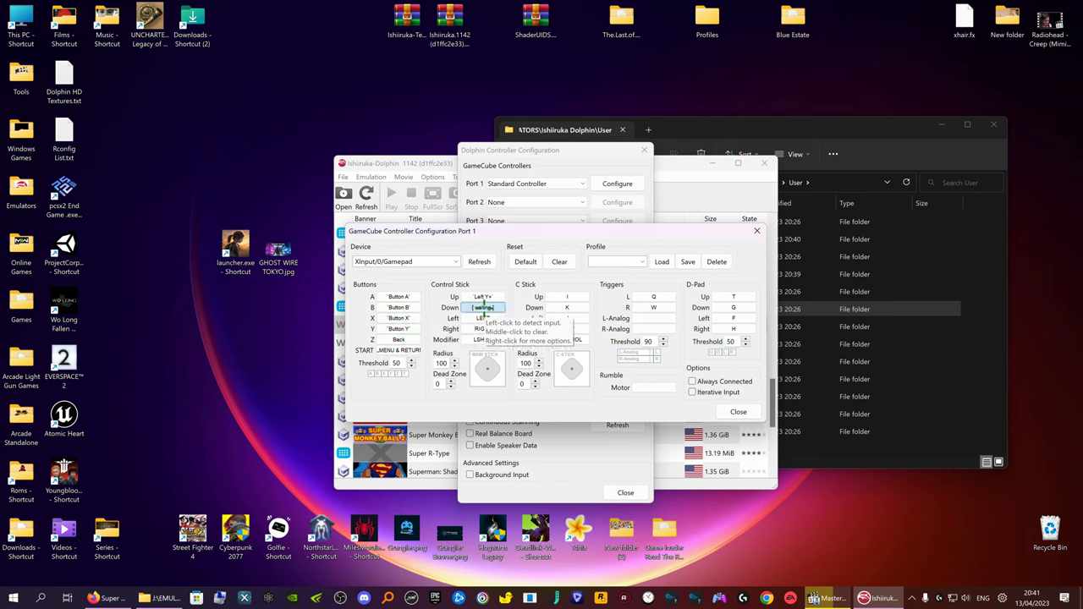
pyautogui.click(483, 318)
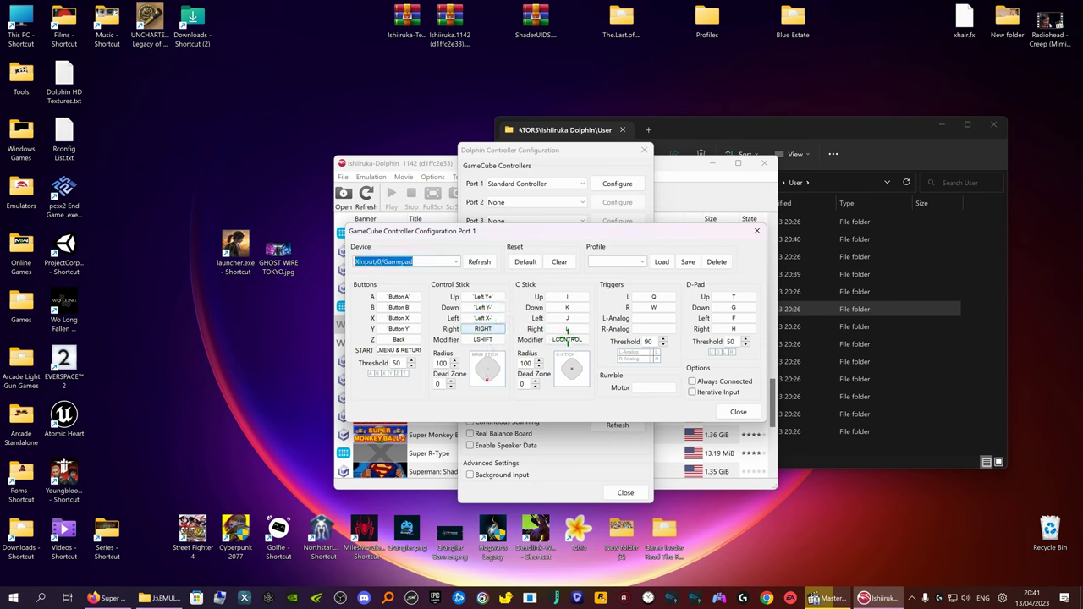
# Step: Map the C stick's Up, Down, Left and Right to Right Y+, Right Y-, Right X- and Right X+
pyautogui.click(577, 296)
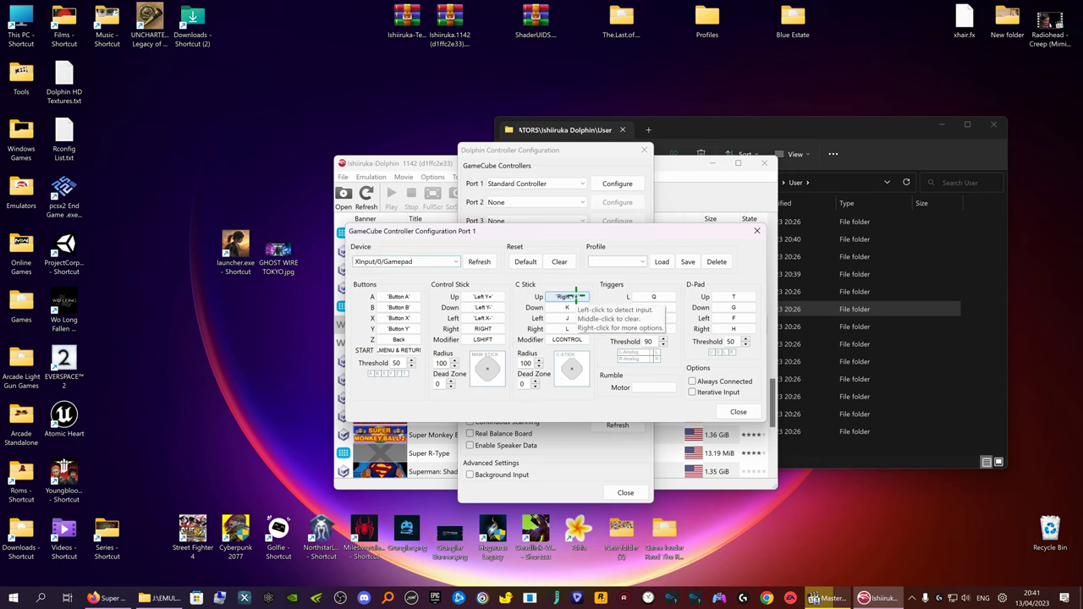
pyautogui.click(577, 307)
pyautogui.click(577, 318)
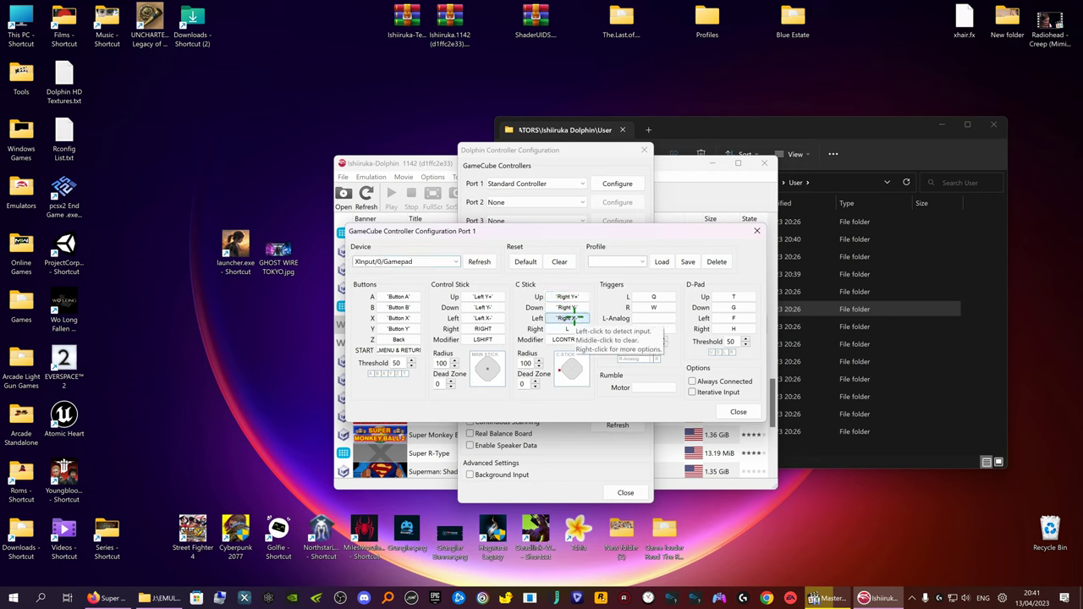
pyautogui.click(577, 328)
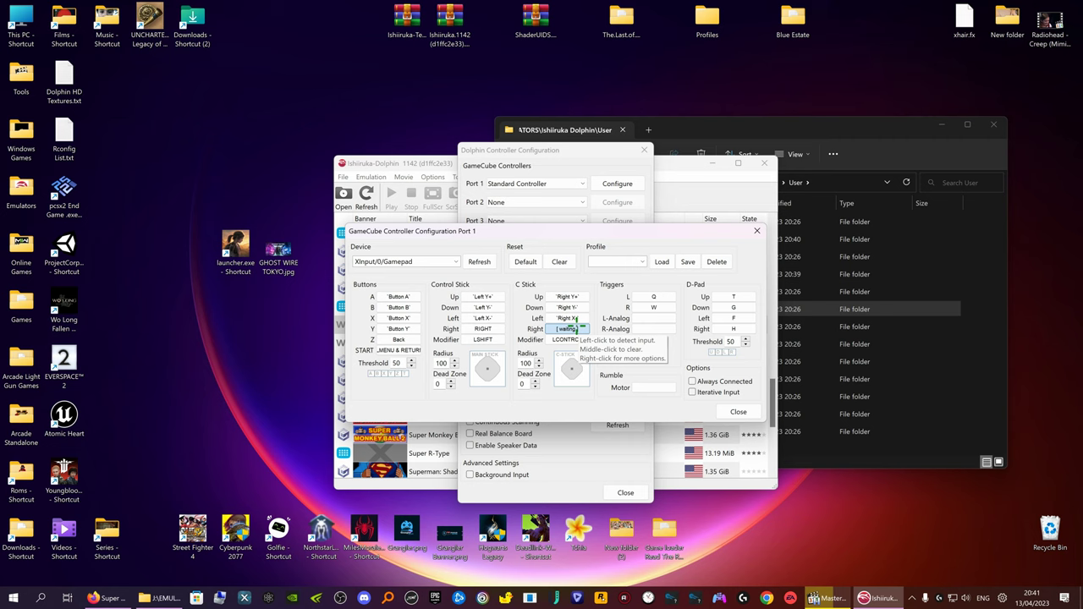
# Step: Map the L and R triggers to Shoulder L and Shoulder R, and L-Analog and R-Analog to Trigger L and Trigger R
pyautogui.click(652, 296)
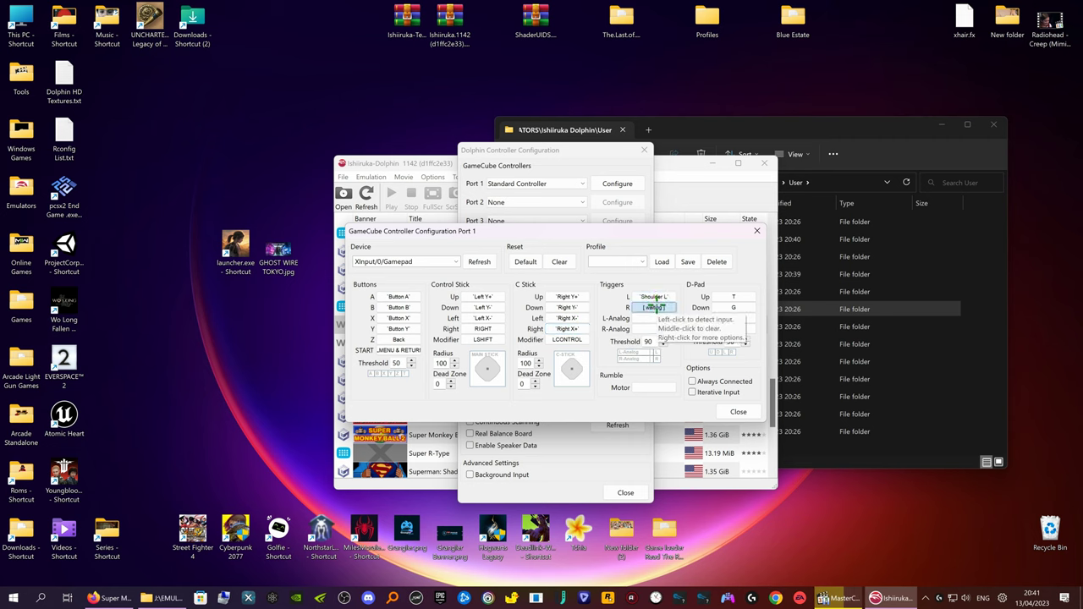
pyautogui.click(653, 307)
pyautogui.click(641, 318)
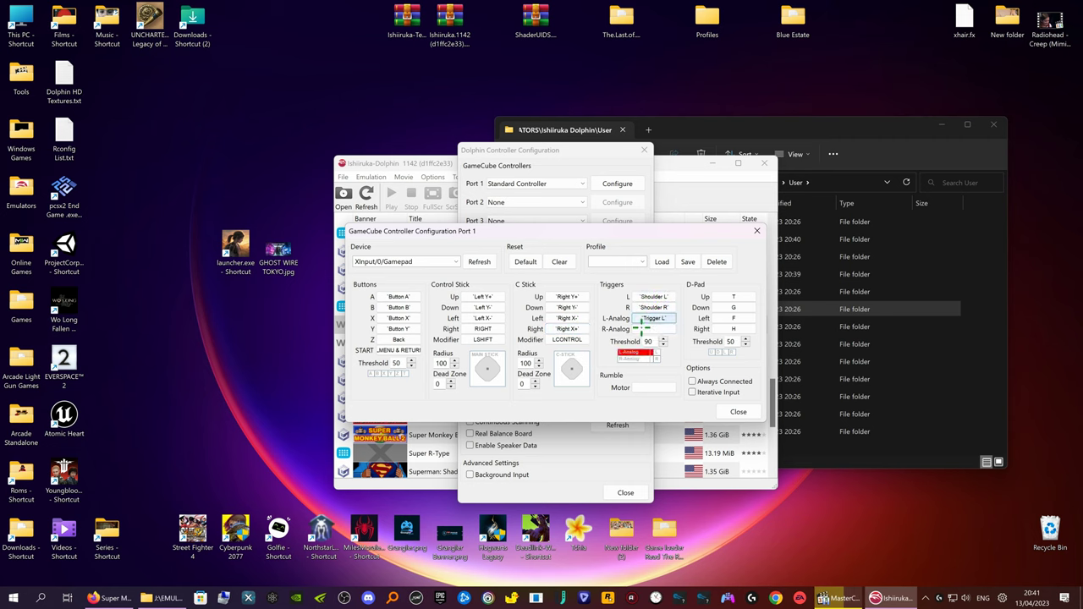
pyautogui.click(646, 328)
# Step: Map the D-Pad's Up, Down, Left and Right to Pad N, Pad S, Pad W and Pad E
pyautogui.click(732, 298)
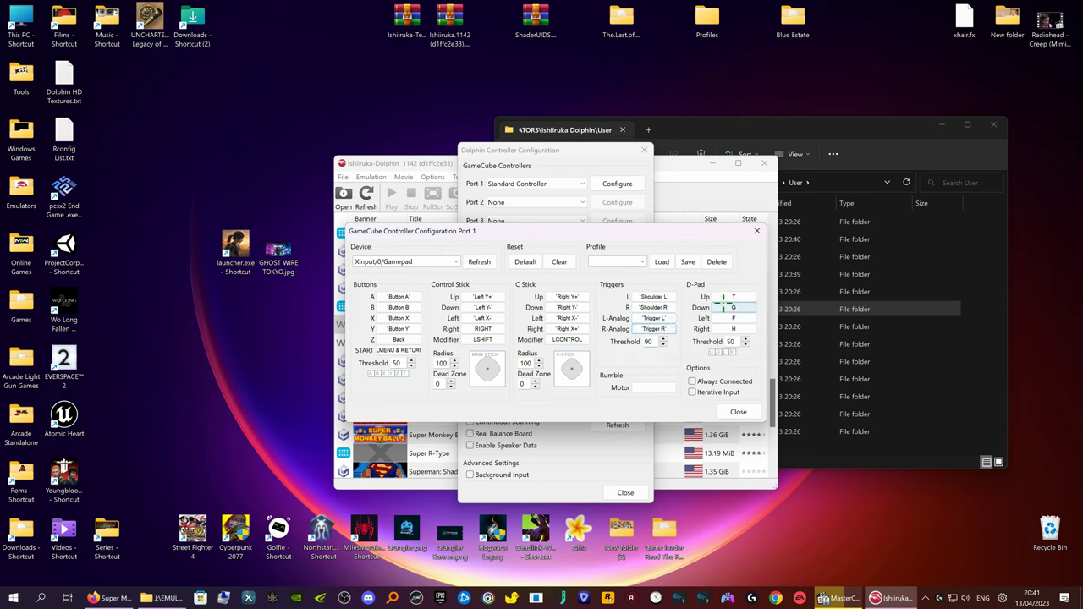
pyautogui.click(732, 308)
pyautogui.click(732, 318)
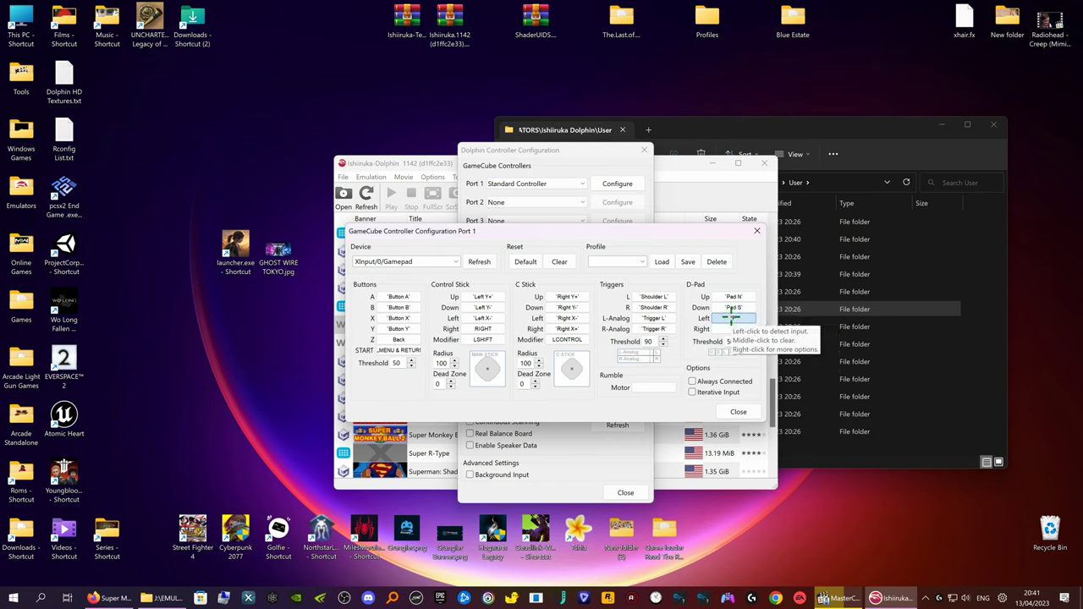
pyautogui.click(732, 328)
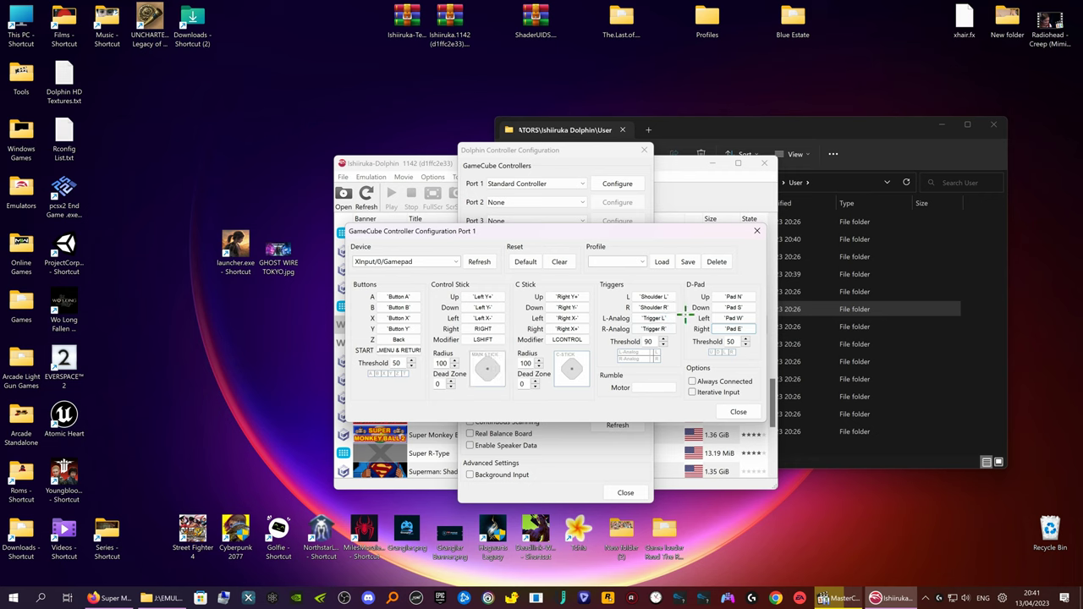
# Step: Save the Port 1 mapping as a controller profile and close both controller configuration windows
pyautogui.click(606, 260)
pyautogui.click(687, 261)
pyautogui.click(738, 411)
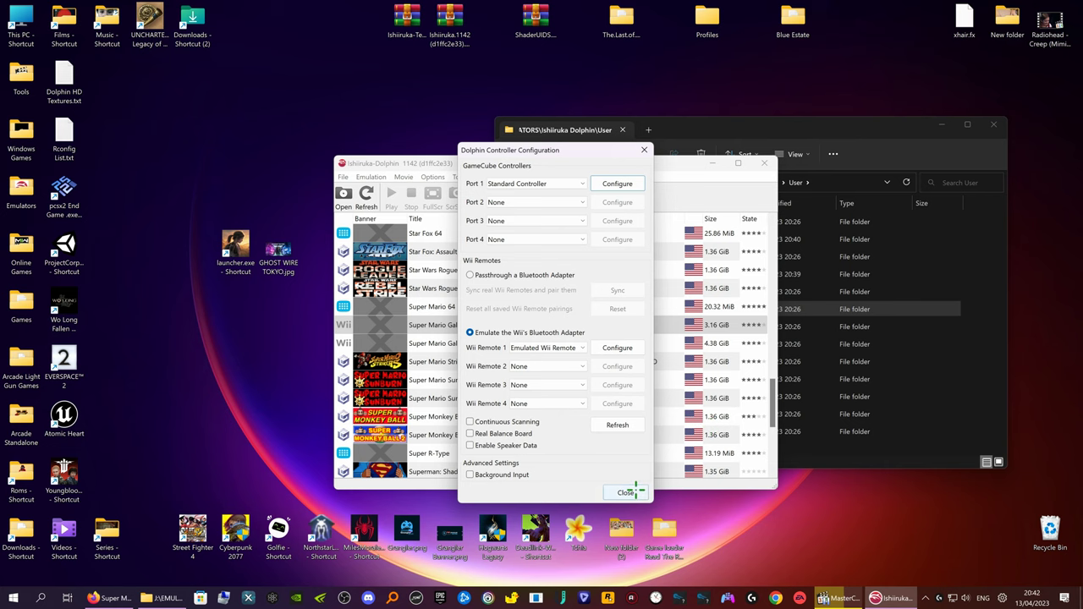
pyautogui.click(635, 492)
pyautogui.scroll(4, 529, 366)
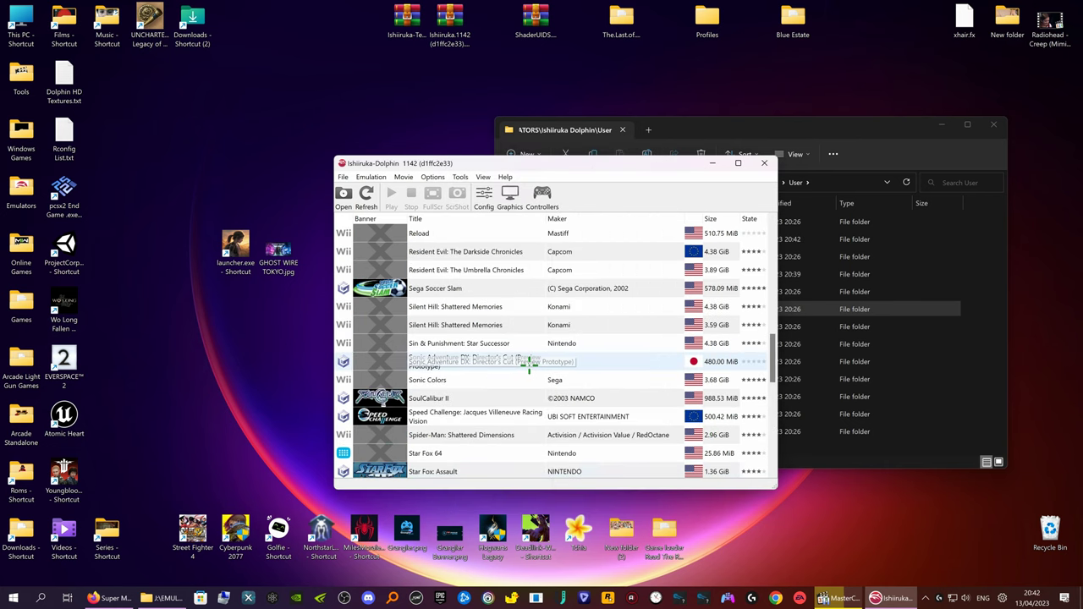
pyautogui.scroll(-6, 529, 365)
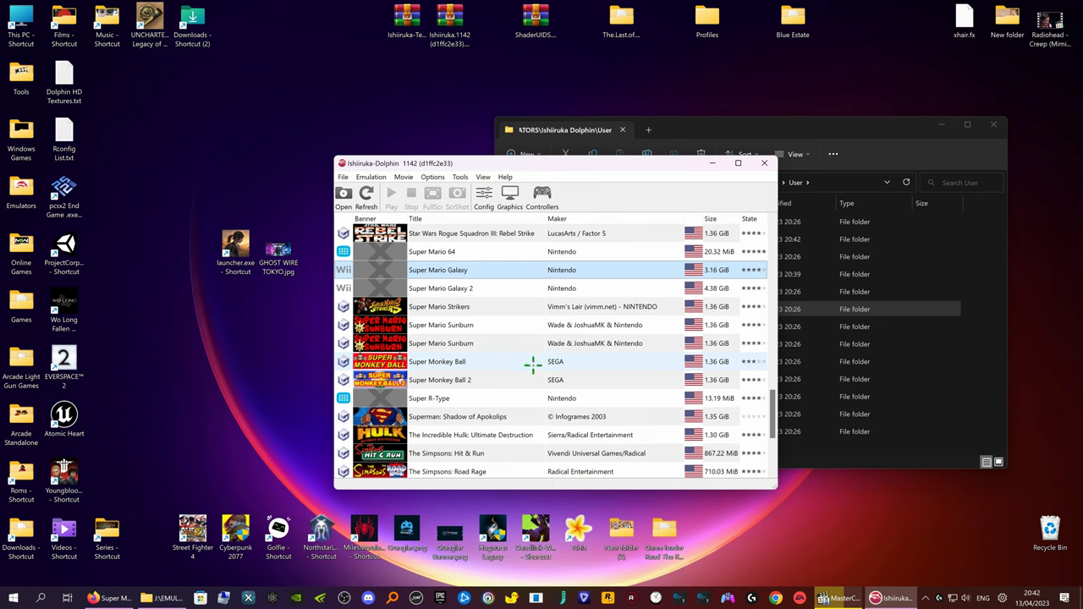
pyautogui.scroll(-4, 474, 344)
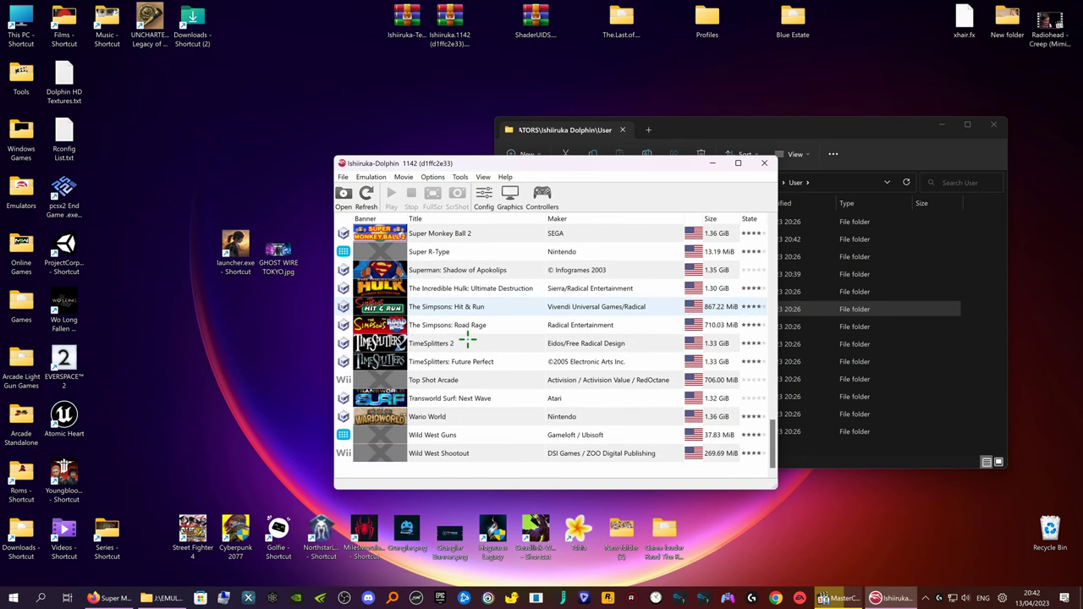
pyautogui.scroll(5, 482, 379)
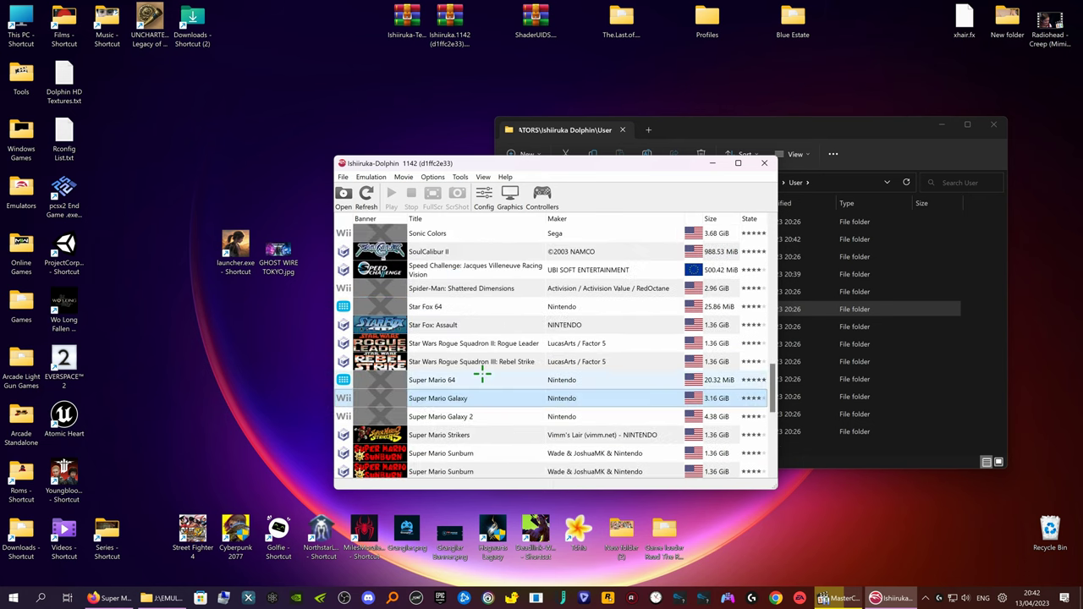
pyautogui.scroll(10, 483, 379)
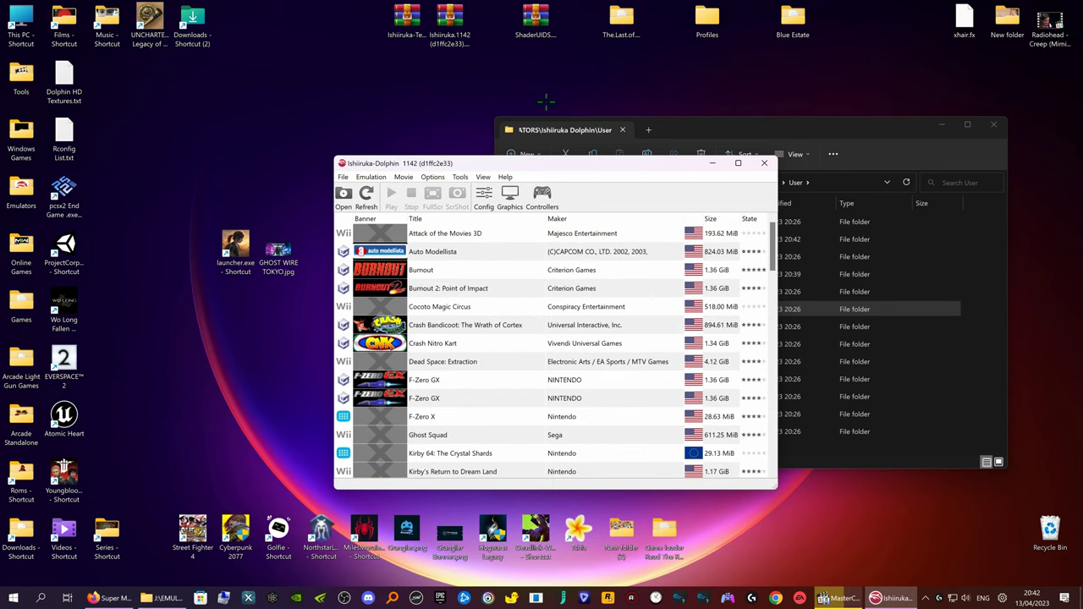
pyautogui.click(536, 25)
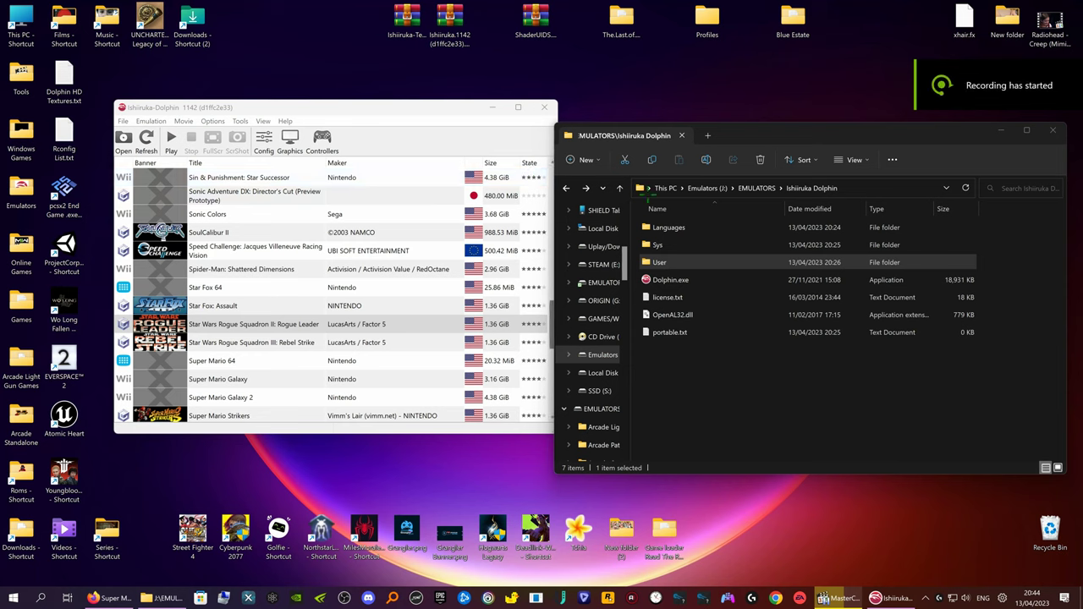
# Step: Place the emulator window beside the file window and open the User folder of Ishiiruka Dolphin
pyautogui.moveTo(391, 113); pyautogui.dragTo(377, 144)
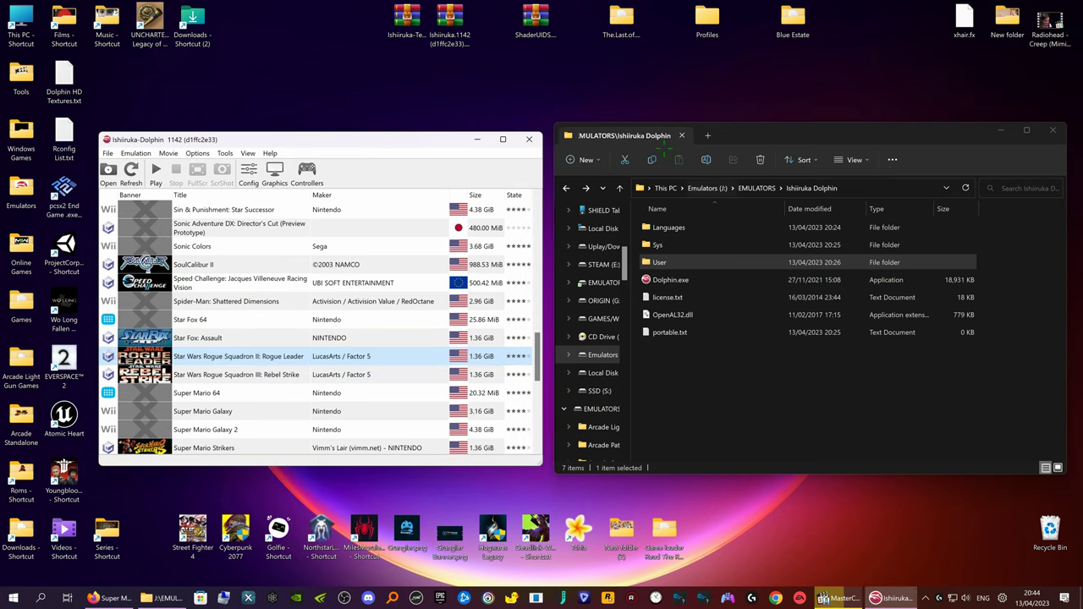
pyautogui.doubleClick(716, 264)
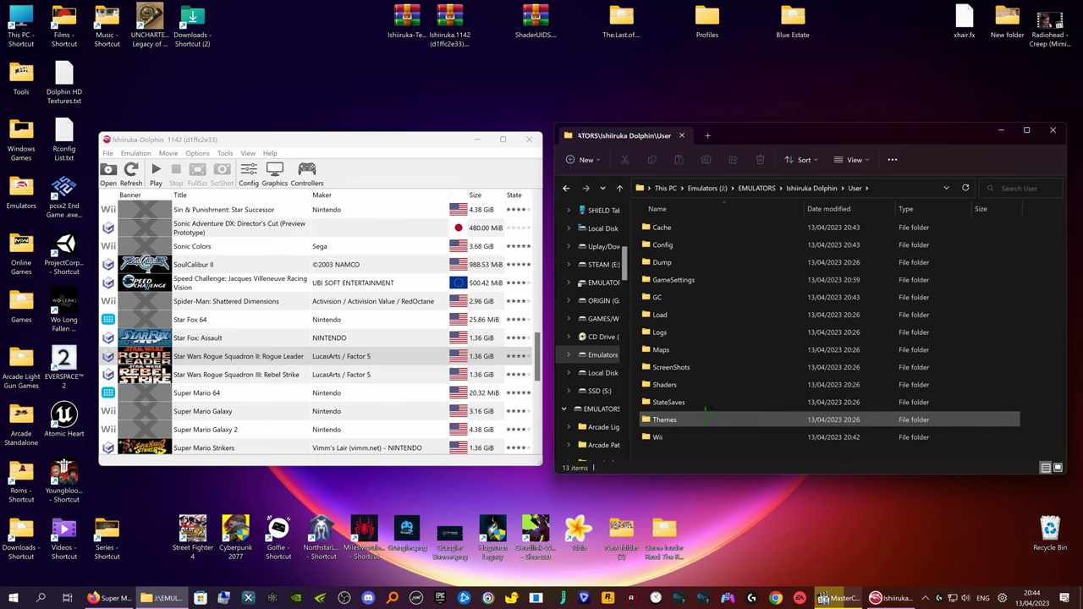
pyautogui.click(691, 384)
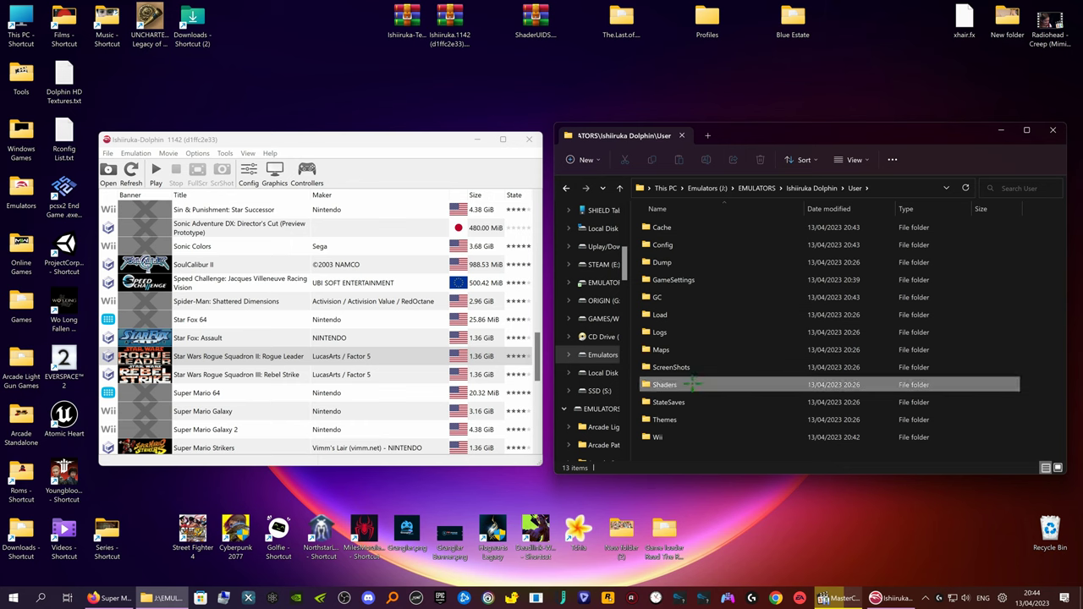
pyautogui.doubleClick(691, 384)
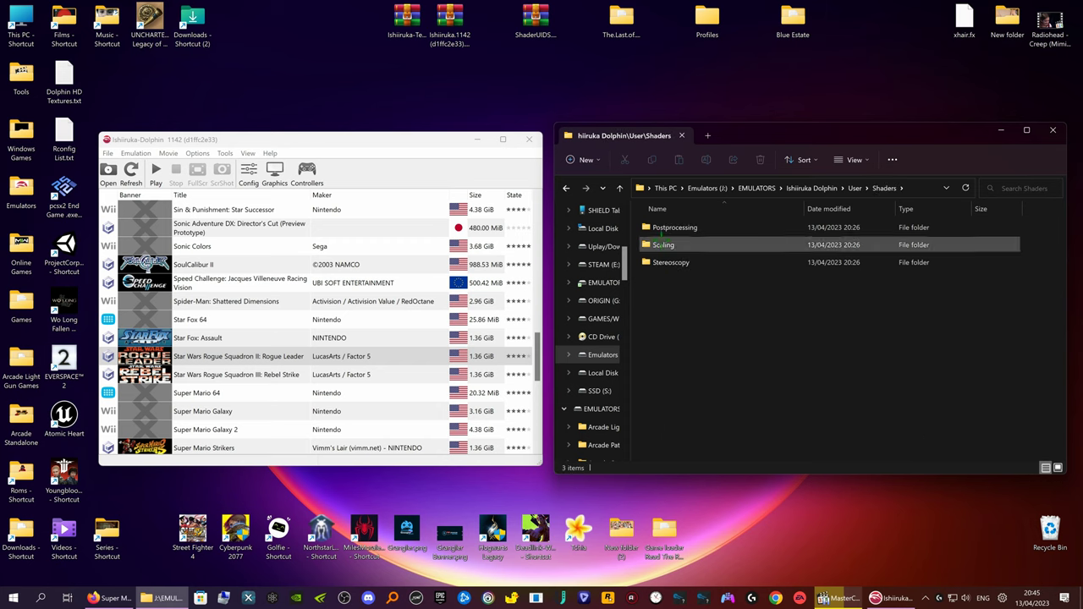
pyautogui.doubleClick(661, 245)
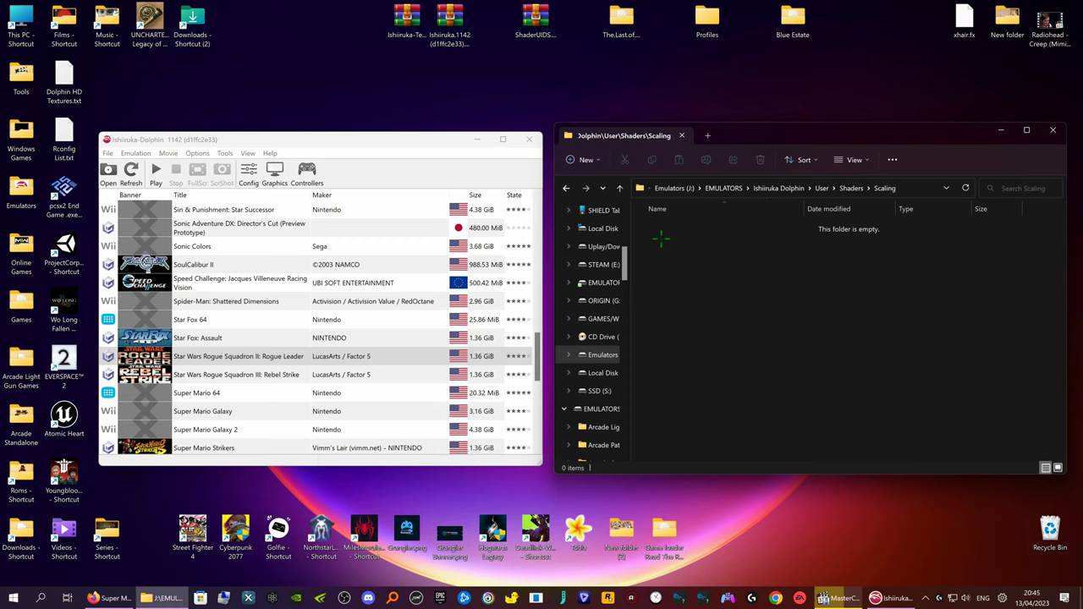
pyautogui.click(566, 188)
pyautogui.click(566, 188)
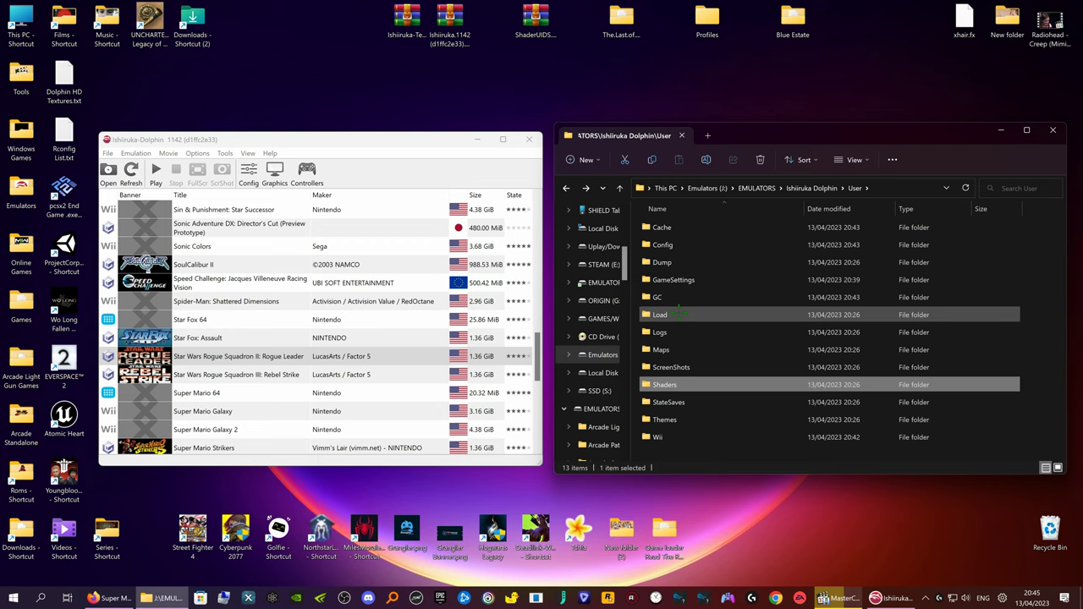
# Step: Open the Cache\ShadersUIDS folder within User, and the ShaderUIDS folder inside the desktop archive ShaderUIDS.zip
pyautogui.doubleClick(662, 227)
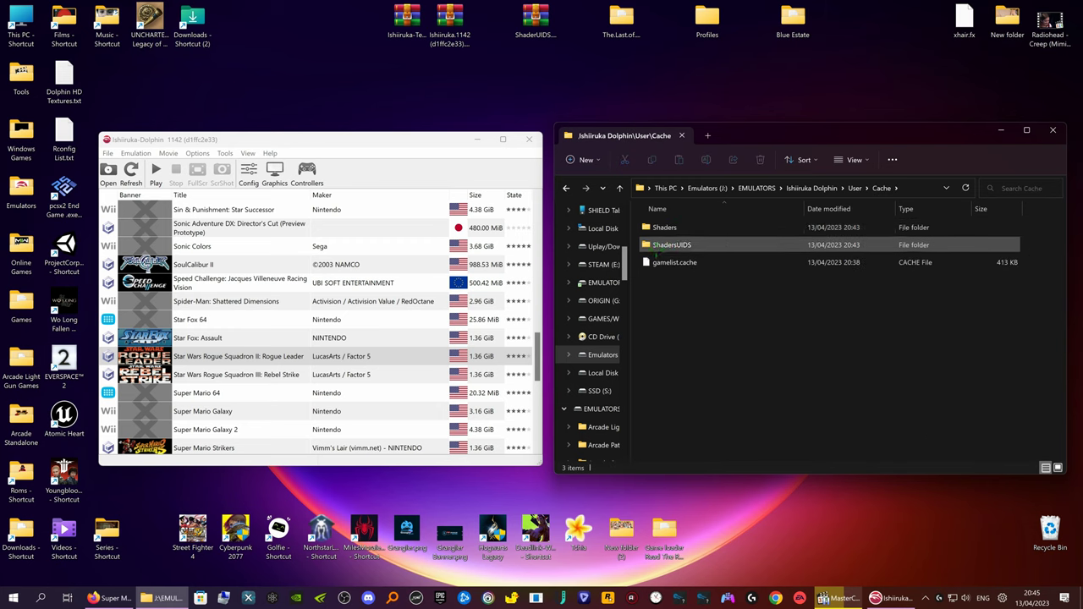
pyautogui.doubleClick(706, 246)
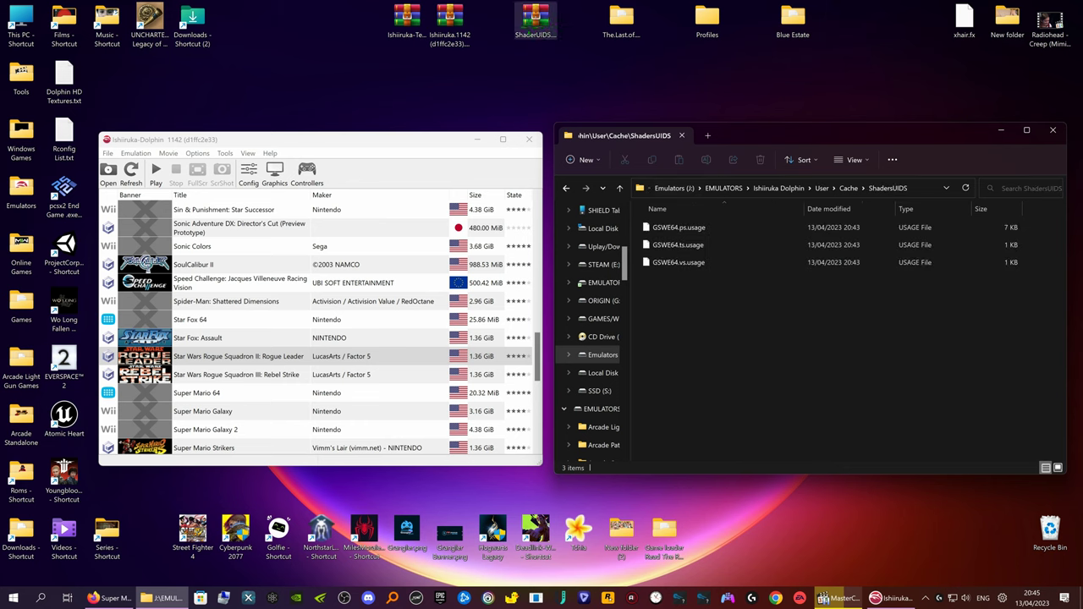
pyautogui.moveTo(523, 34)
pyautogui.mouseDown()
pyautogui.moveTo(677, 258)
pyautogui.moveTo(535, 37)
pyautogui.mouseUp()
pyautogui.doubleClick(533, 38)
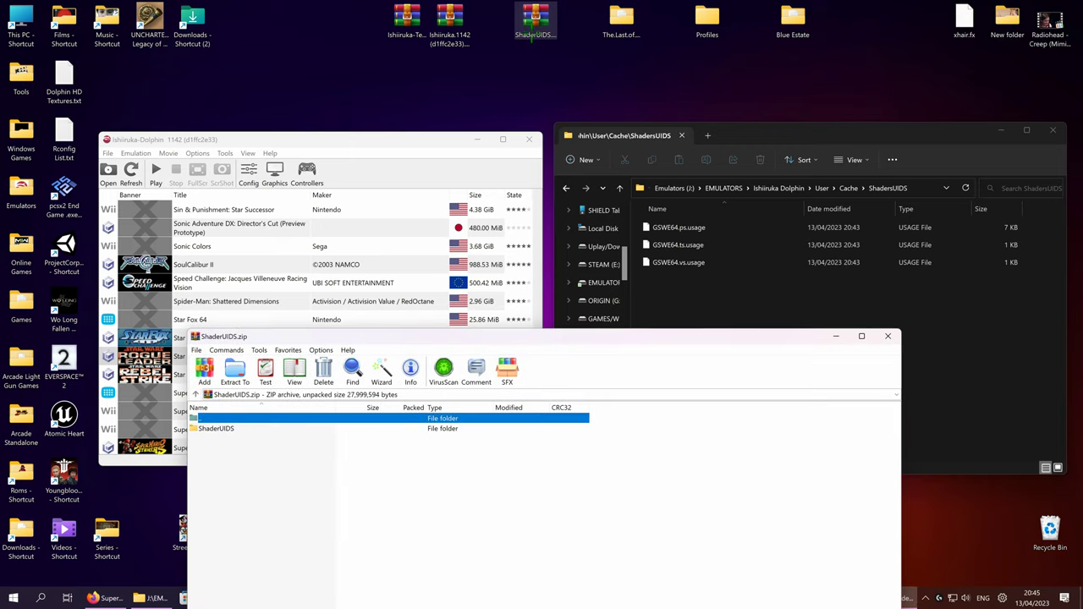
pyautogui.click(240, 429)
pyautogui.doubleClick(240, 429)
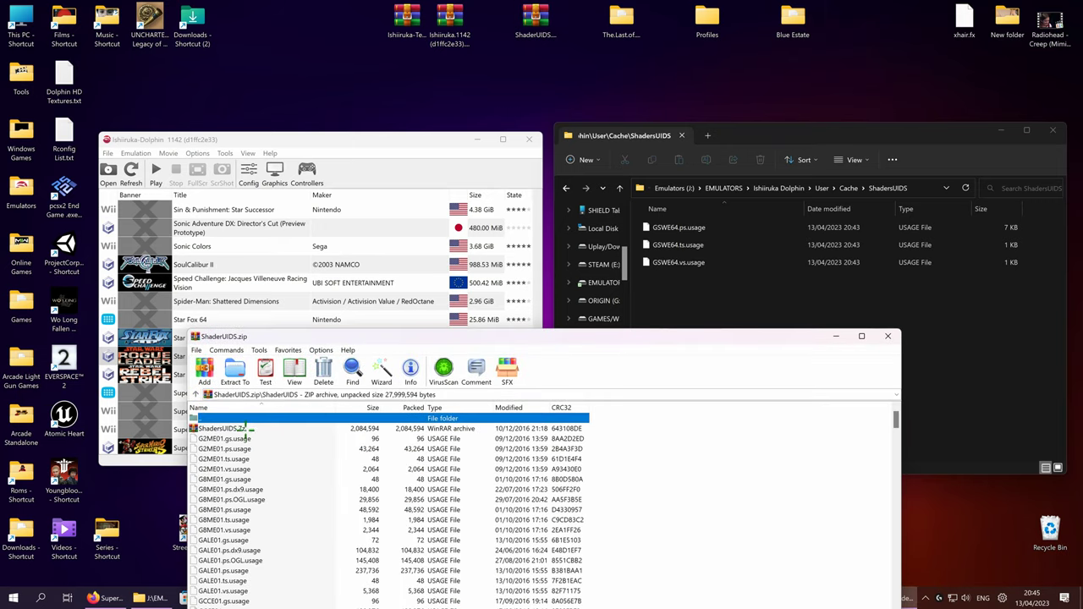
# Step: Copy all .usage files from the ShaderUIDS.zip archive into the Cache\ShadersUIDS folder, replacing the files with the same names
pyautogui.moveTo(315, 333); pyautogui.dragTo(213, 115)
pyautogui.moveTo(842, 133); pyautogui.dragTo(912, 136)
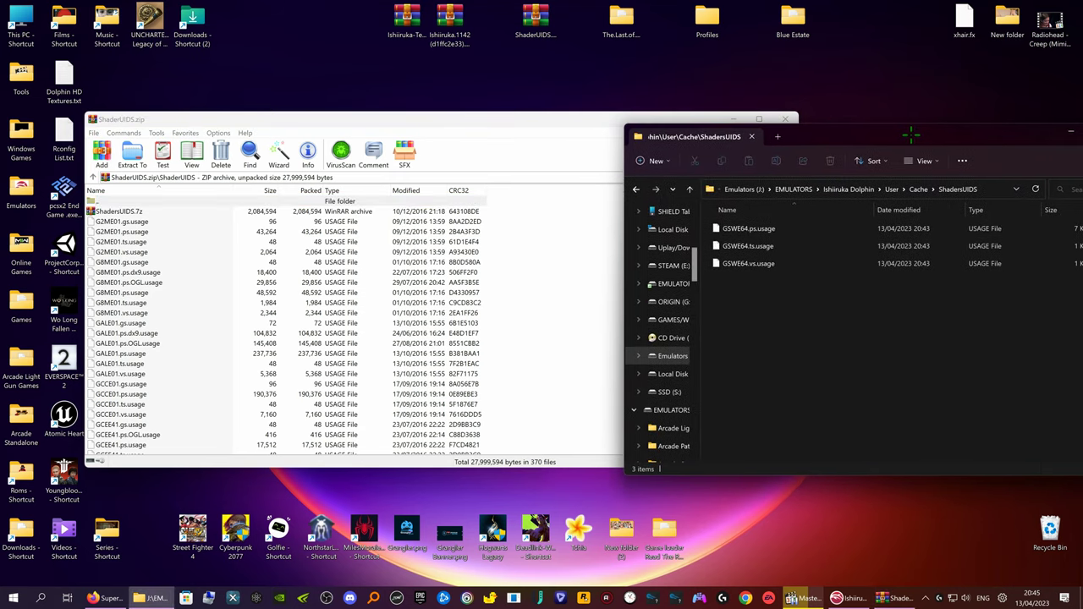
pyautogui.click(140, 222)
pyautogui.scroll(-20, 198, 293)
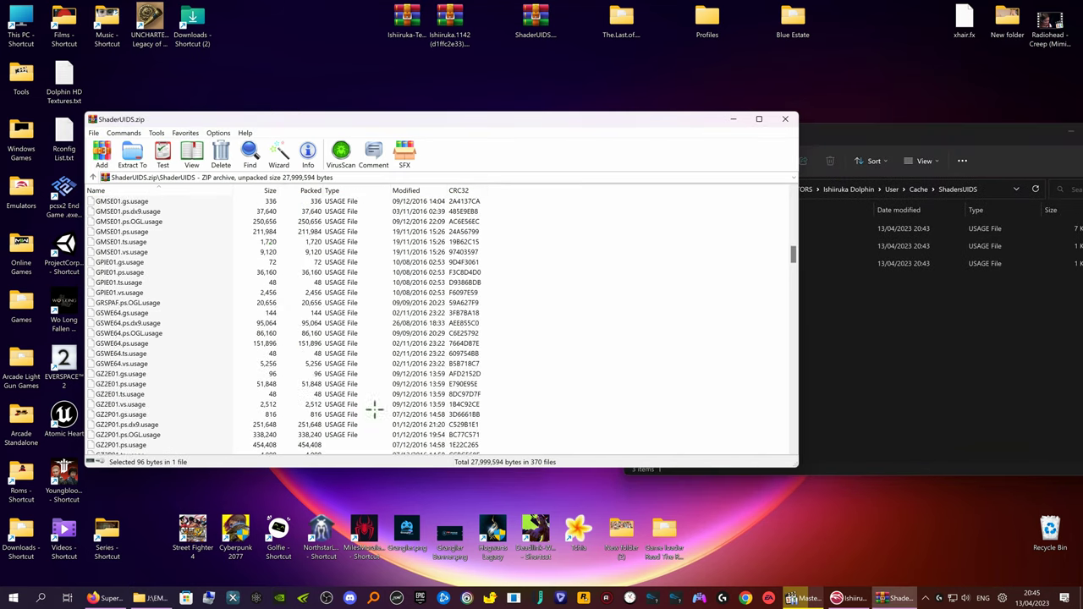
pyautogui.moveTo(793, 254); pyautogui.dragTo(794, 436)
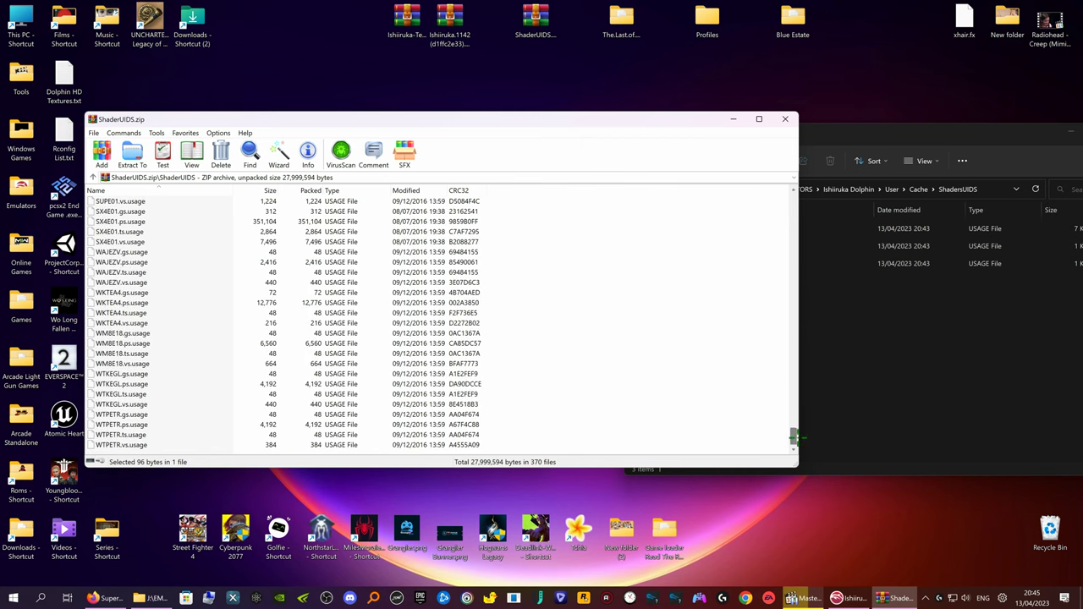
pyautogui.keyDown('shift'); pyautogui.click(127, 445); pyautogui.keyUp('shift')
pyautogui.moveTo(880, 377); pyautogui.dragTo(875, 370)
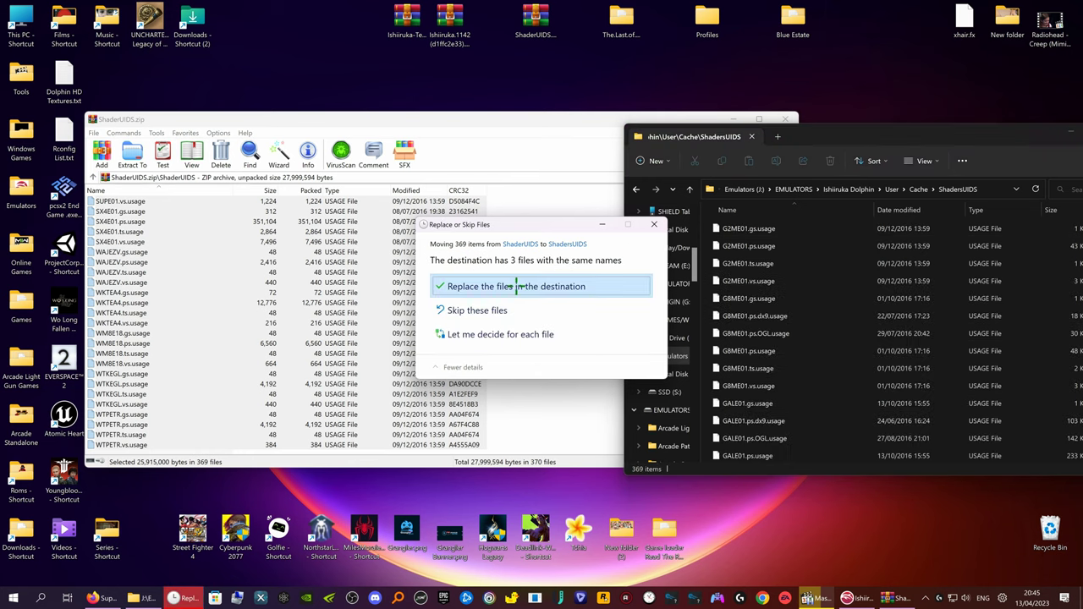
pyautogui.click(518, 286)
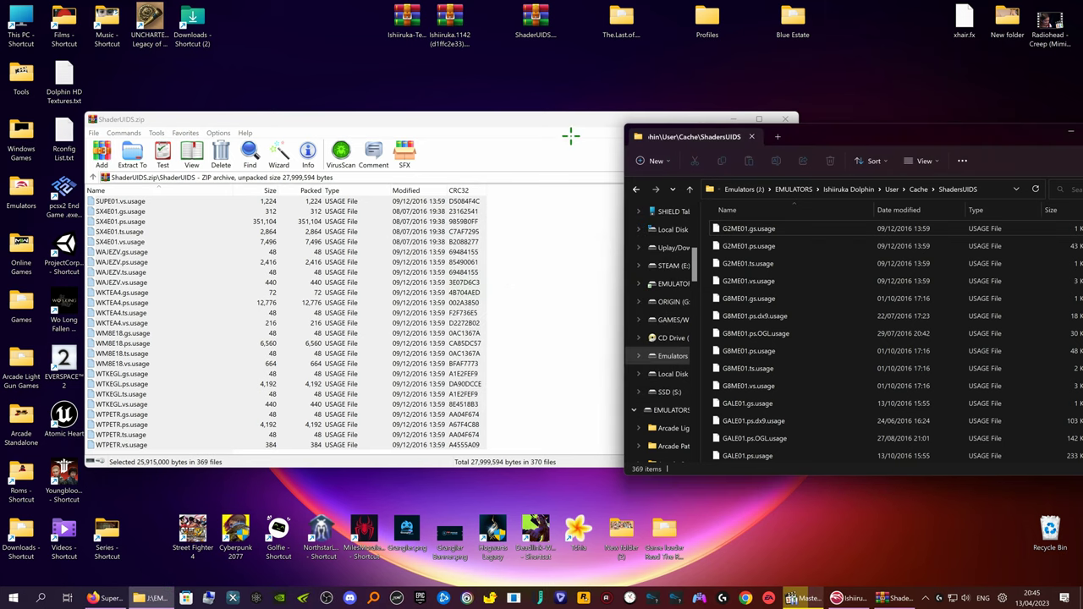
# Step: Close the ShaderUIDS.zip archive window and move the emulator window closer to the file window
pyautogui.moveTo(558, 120); pyautogui.dragTo(515, 116)
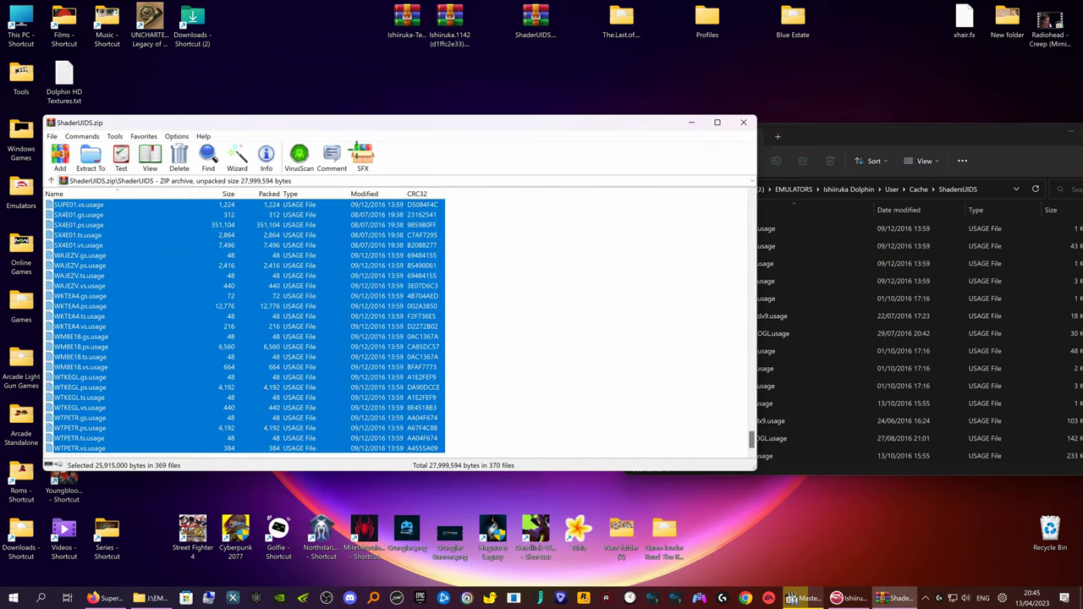
pyautogui.click(622, 209)
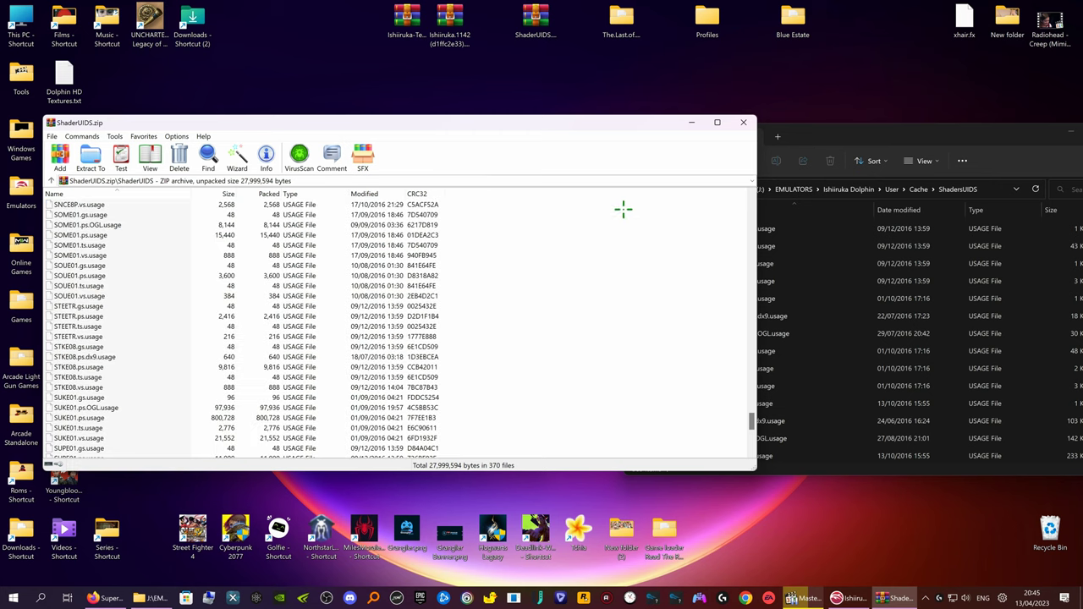
pyautogui.click(743, 125)
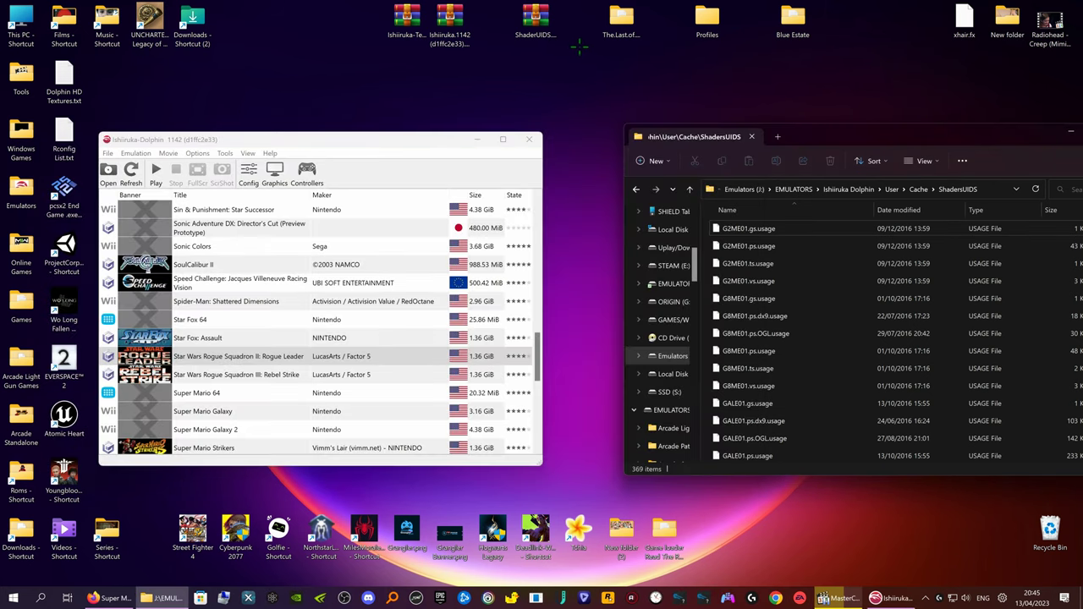
pyautogui.click(536, 22)
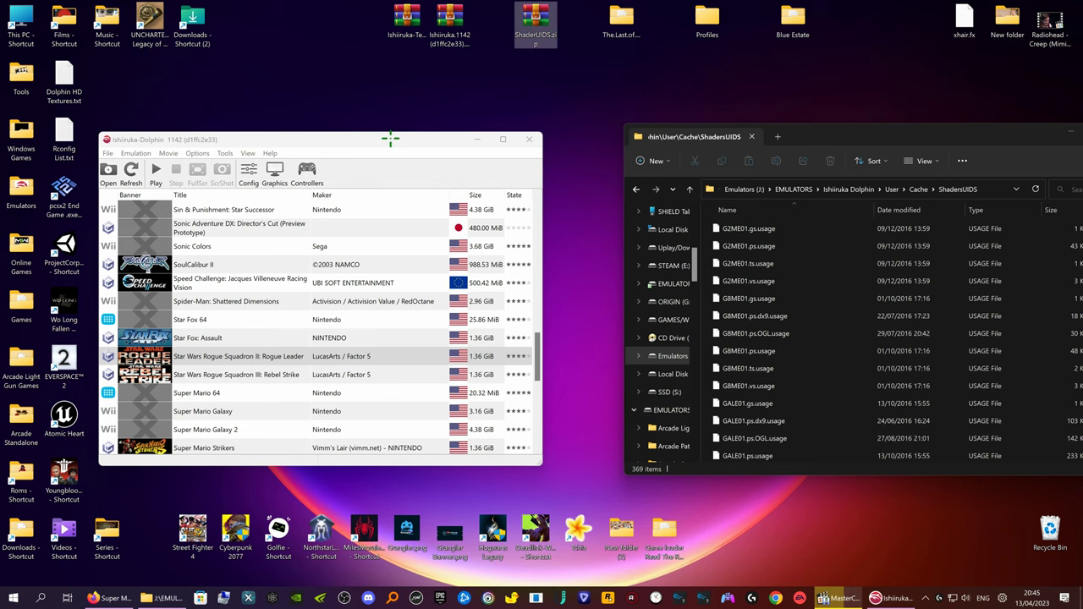
pyautogui.moveTo(390, 138); pyautogui.dragTo(473, 145)
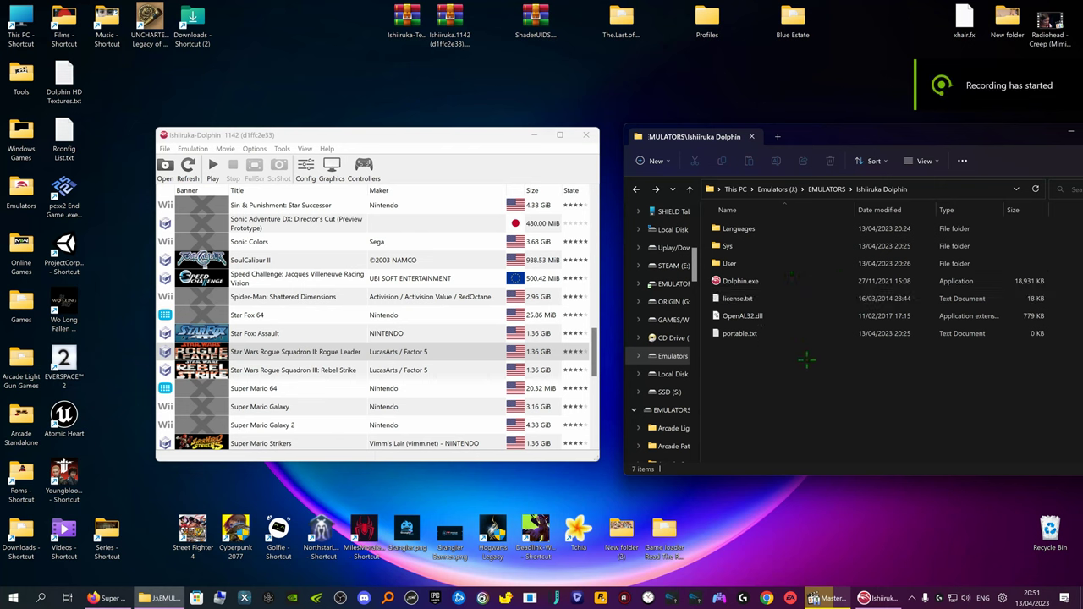
# Step: Look at the texture pack folders in User\Load\Textures and return to the User folder
pyautogui.doubleClick(772, 263)
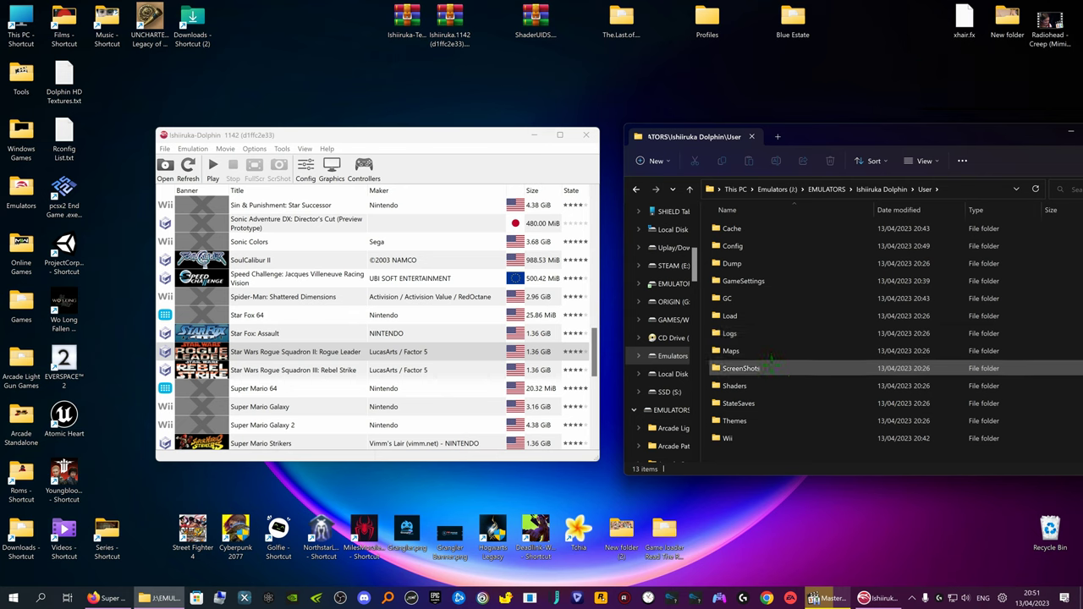
pyautogui.doubleClick(760, 314)
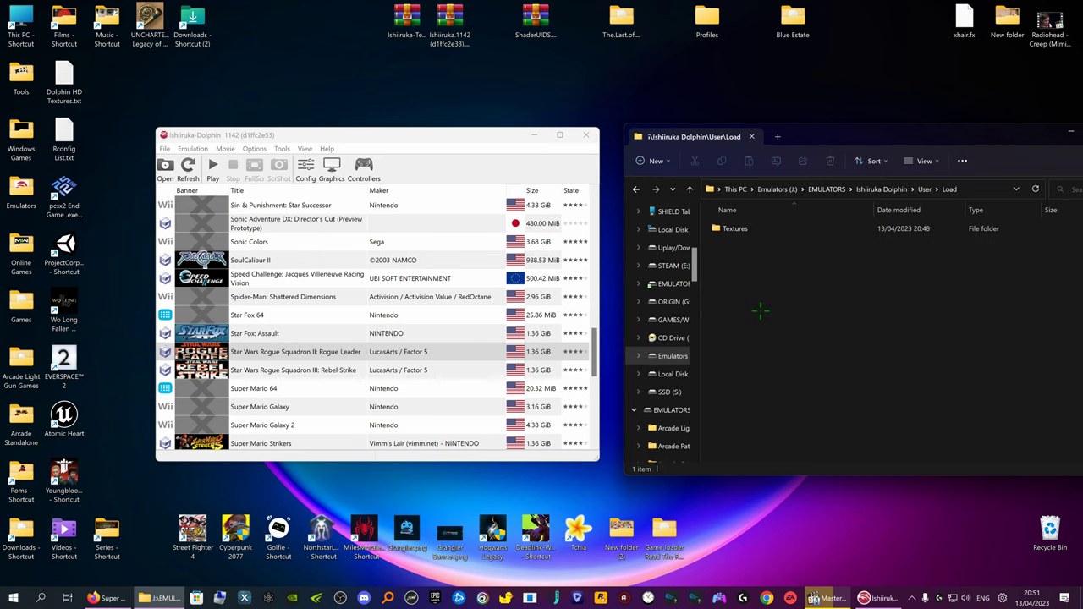
pyautogui.doubleClick(755, 235)
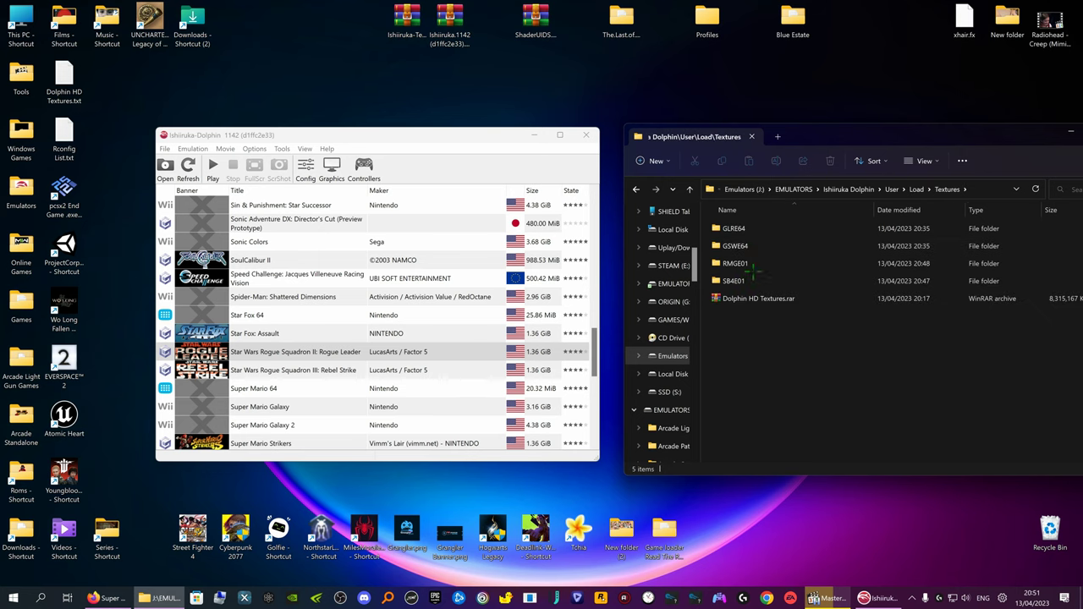
pyautogui.click(636, 189)
pyautogui.click(636, 189)
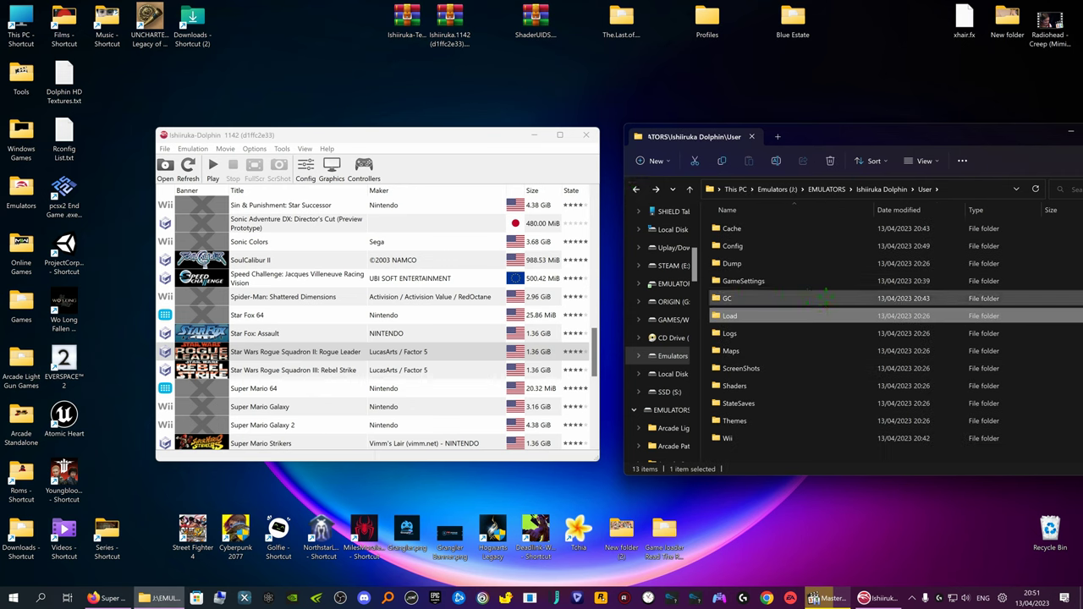
# Step: Launch Star Wars Rogue Squadron II: Rogue Leader from the game list, enlarge its window and switch it to full screen
pyautogui.moveTo(390, 143); pyautogui.dragTo(407, 133)
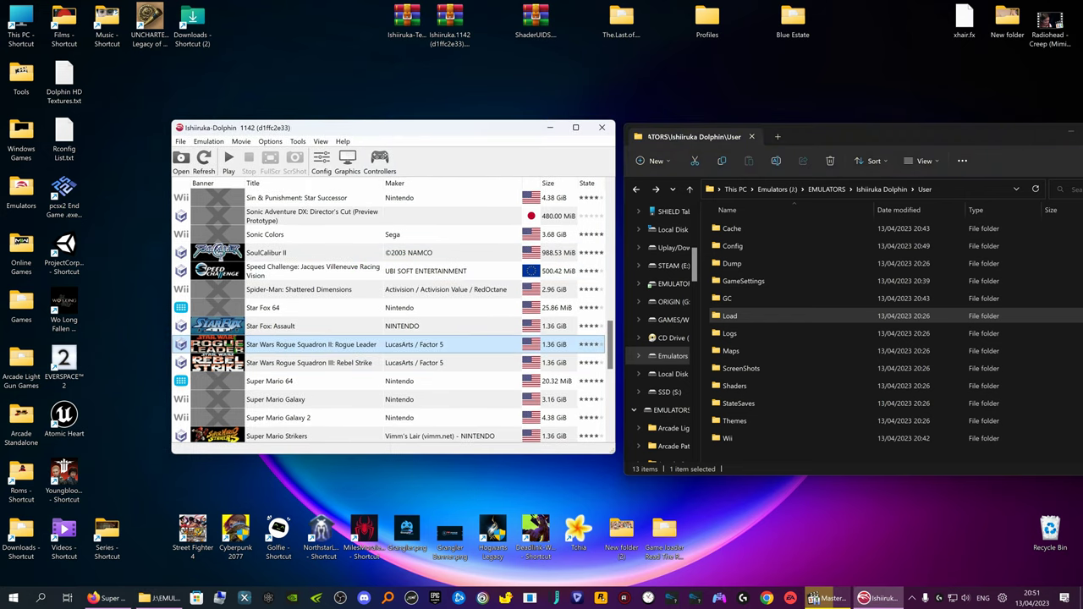
pyautogui.doubleClick(311, 344)
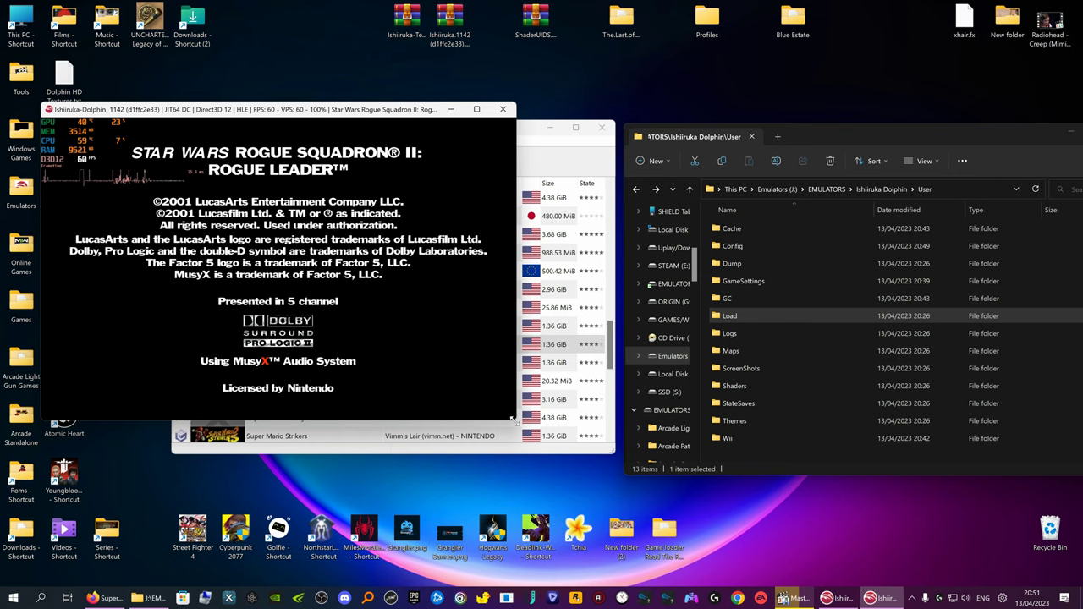
pyautogui.moveTo(513, 419); pyautogui.dragTo(667, 491)
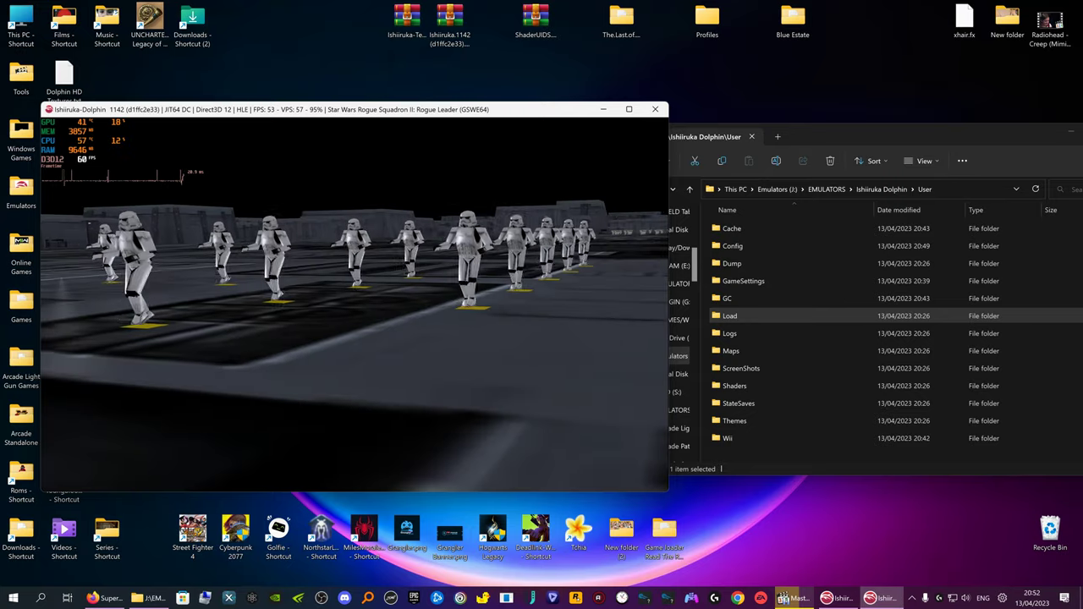
pyautogui.hotkey('alt', 'Return')
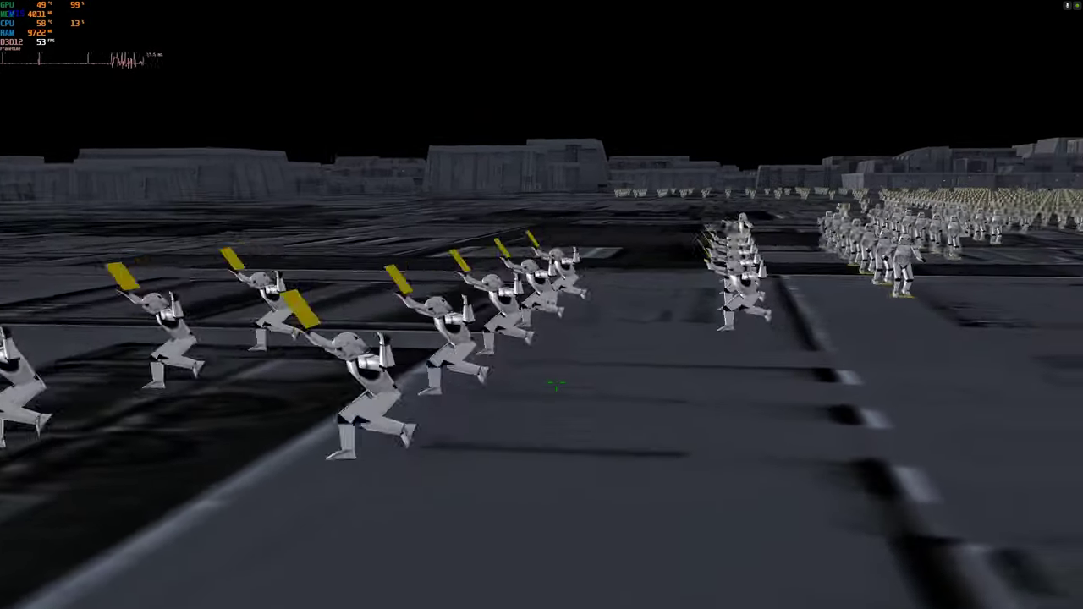